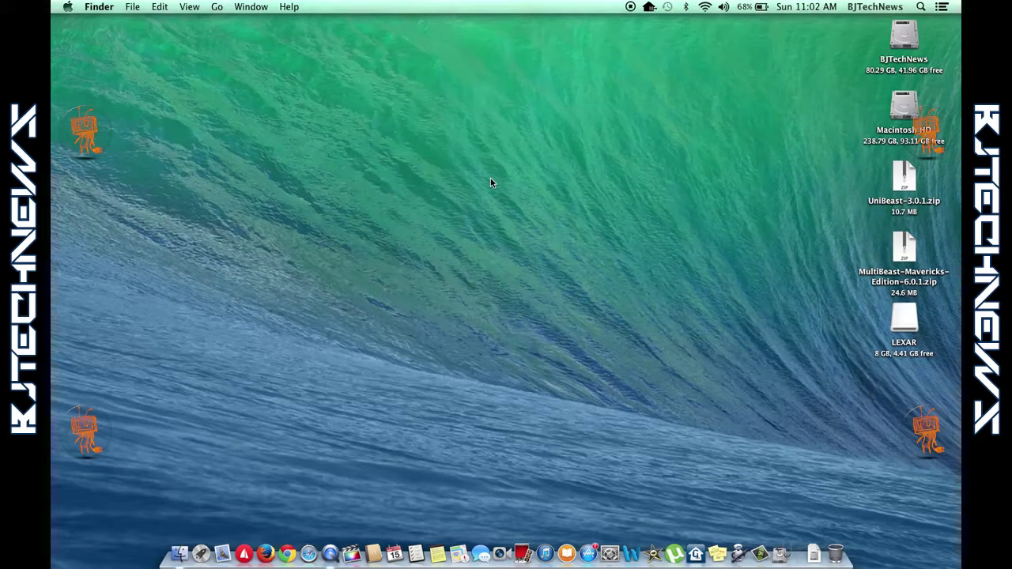
Step: Open the BJTechNews drive's Applications folder and check the 5.31 GB Install OS X Mavericks app
left_click(908, 38)
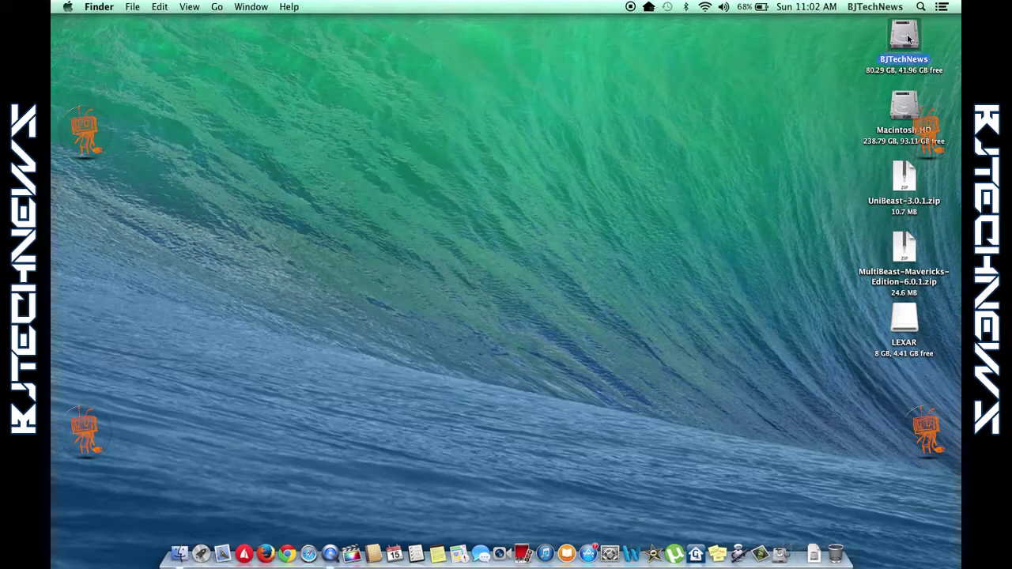
double_click(907, 38)
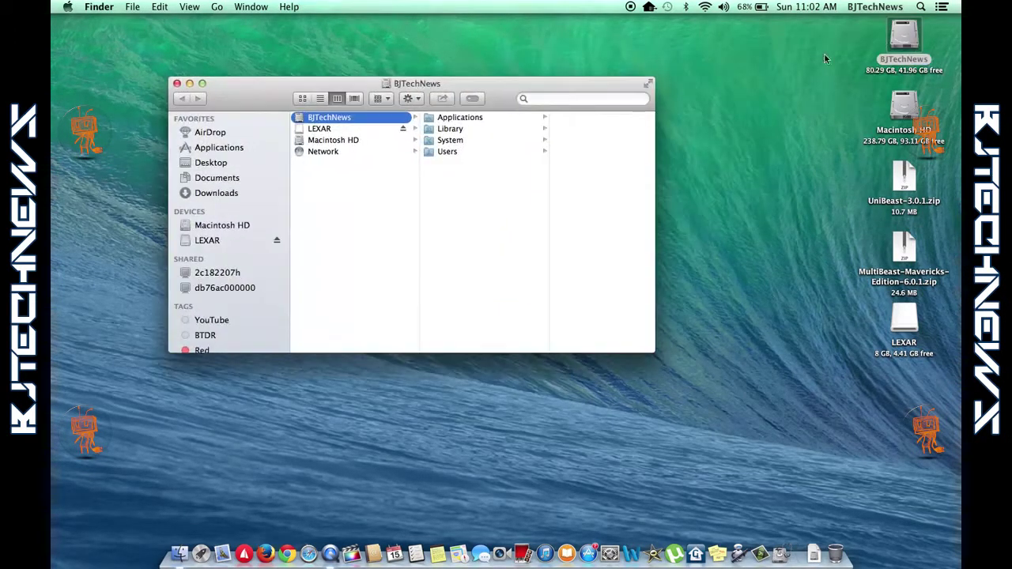
left_click(479, 117)
scroll(609, 221, "down", 3)
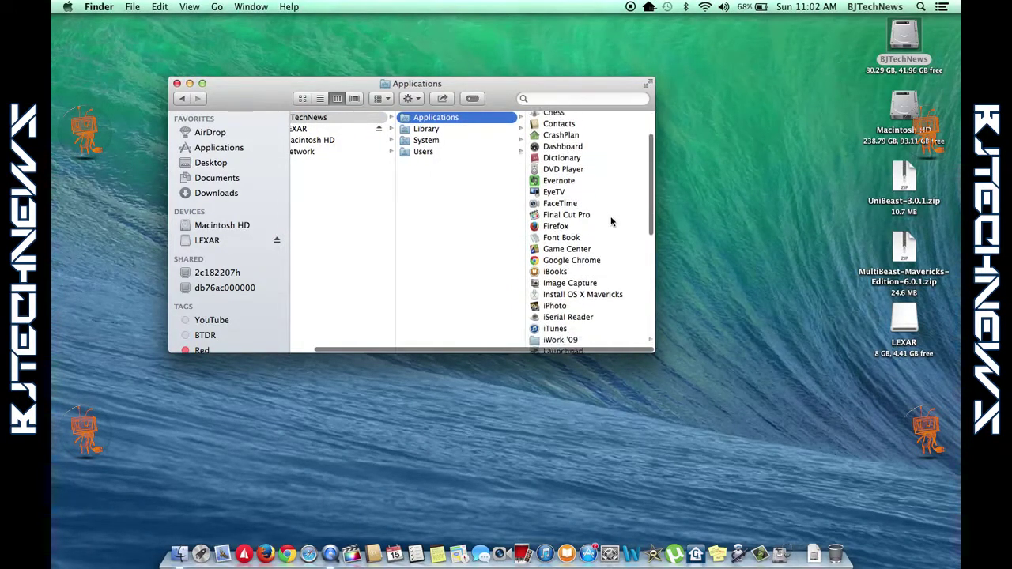
left_click(596, 292)
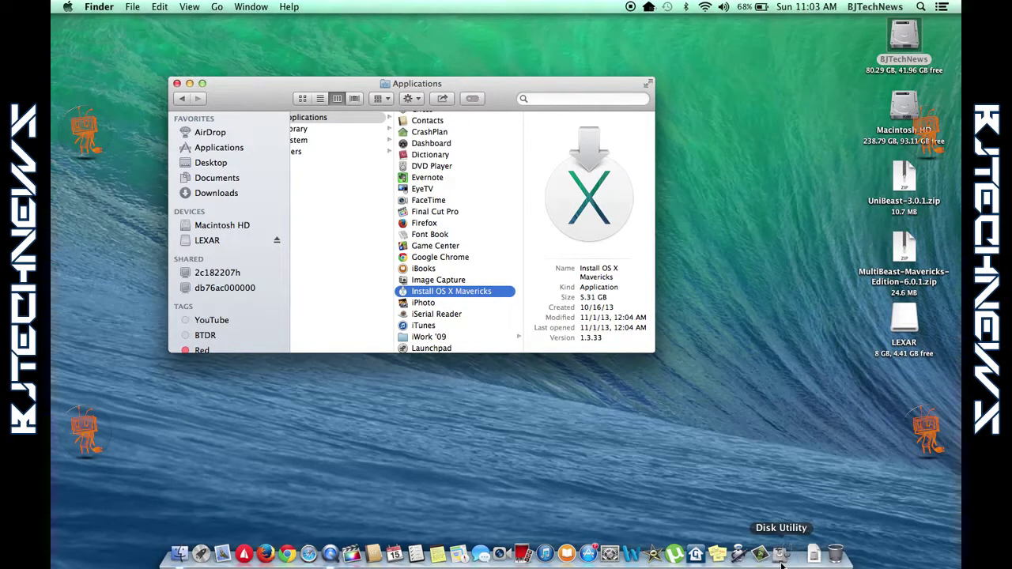
Step: Check the UniBeast-3.0.1 and MultiBeast-Mavericks-Edition-6.0.1 zips on the desktop, then launch Firefox
left_click(902, 182)
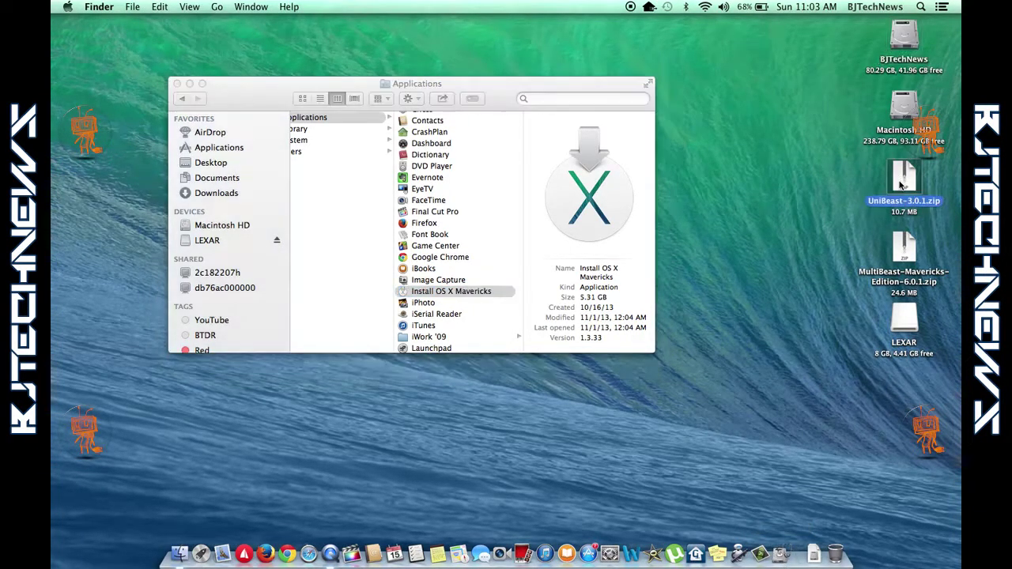
left_click(902, 250)
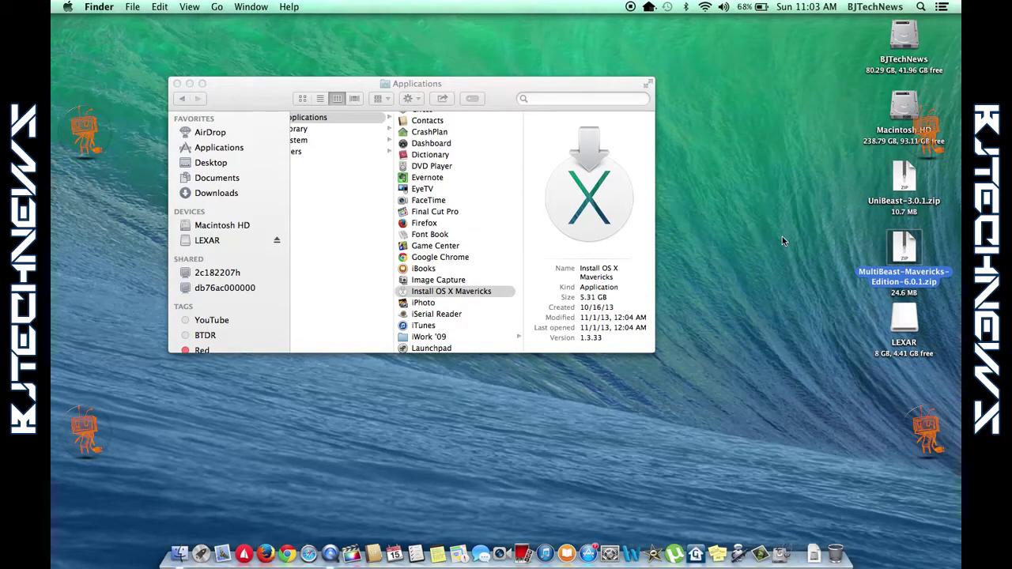
left_click(266, 553)
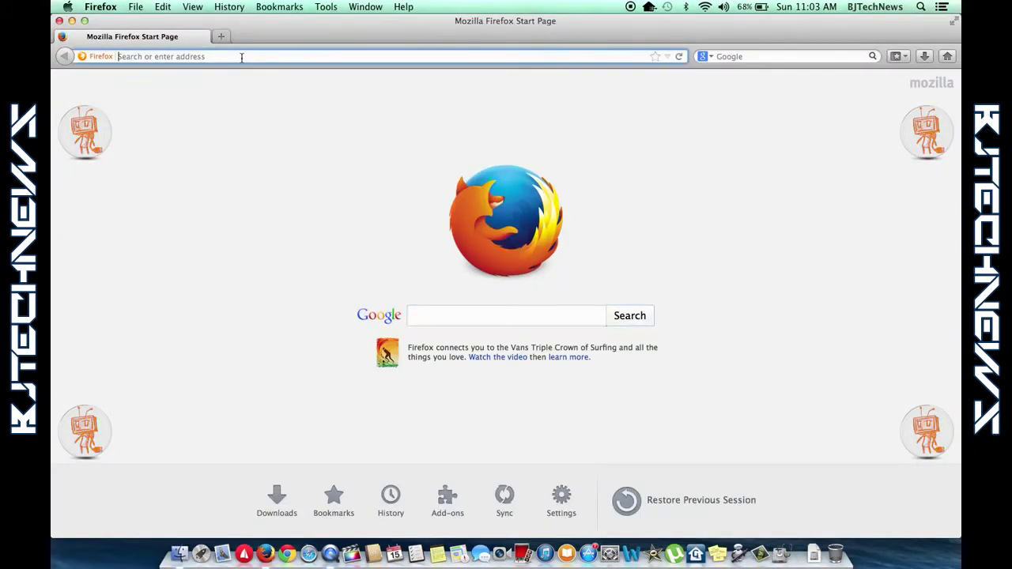
Step: Review UniBeast 3.0.1 and MultiBeast 6.0.1 on the tonymacx86.com Downloads page, then close Firefox
type("tonymacx86.com/")
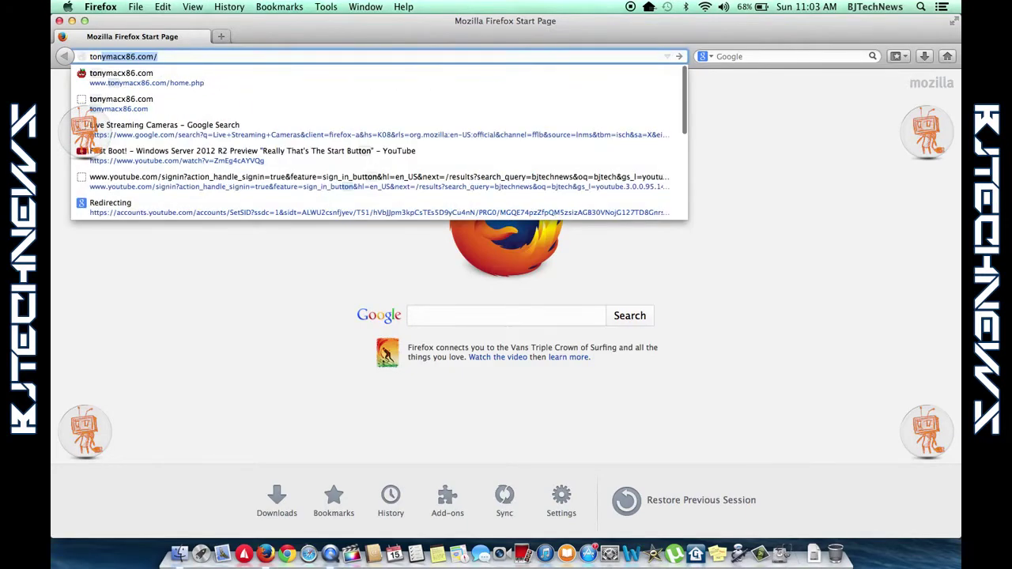
key("Return")
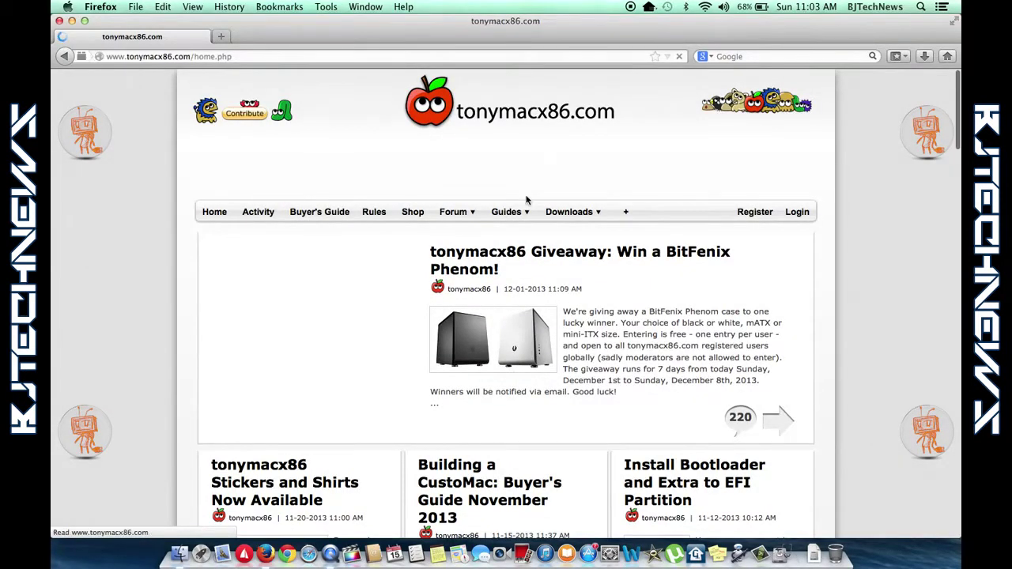
left_click(566, 215)
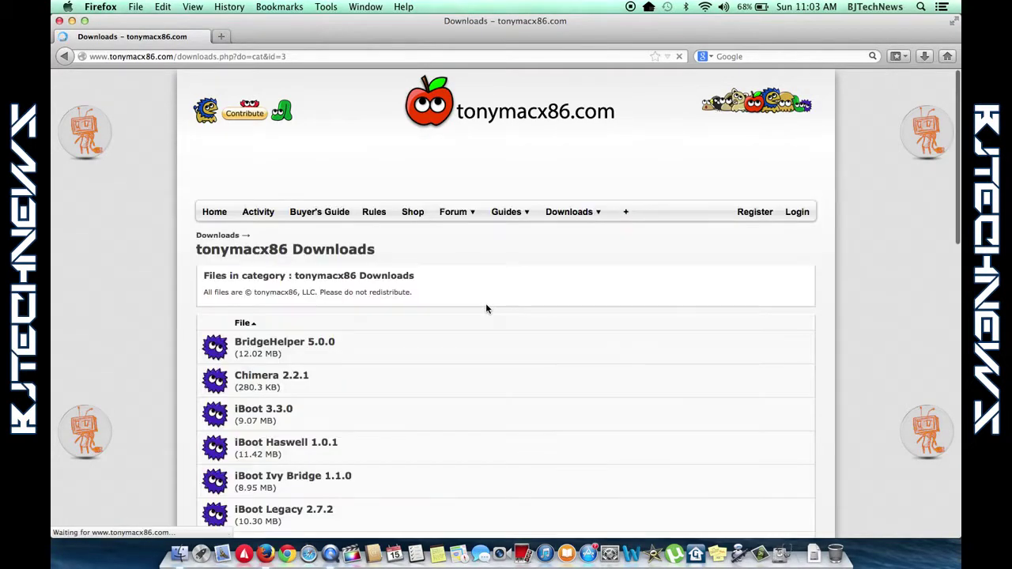
scroll(487, 309, "down", 1)
scroll(486, 309, "down", 5)
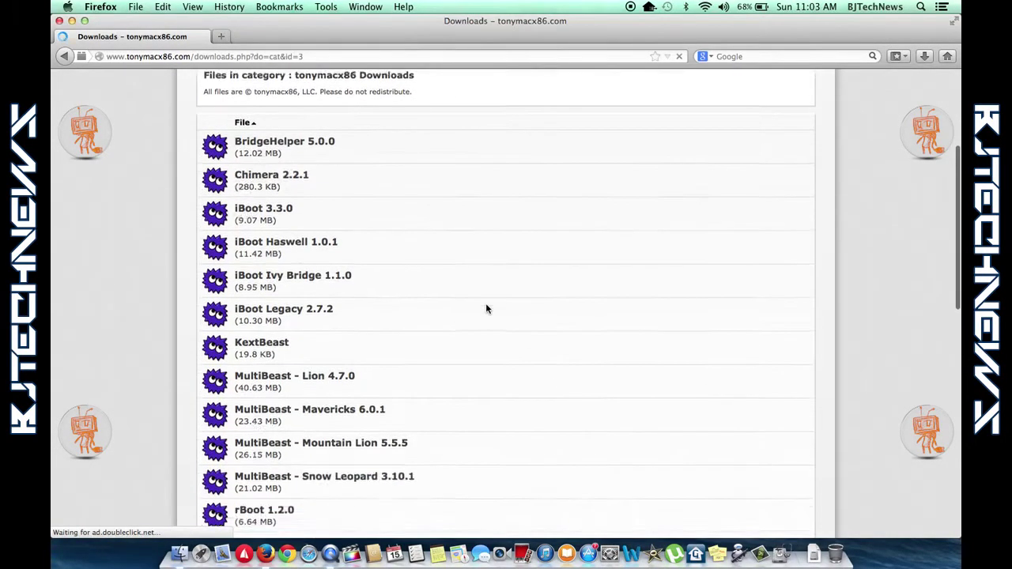
scroll(486, 309, "down", 3)
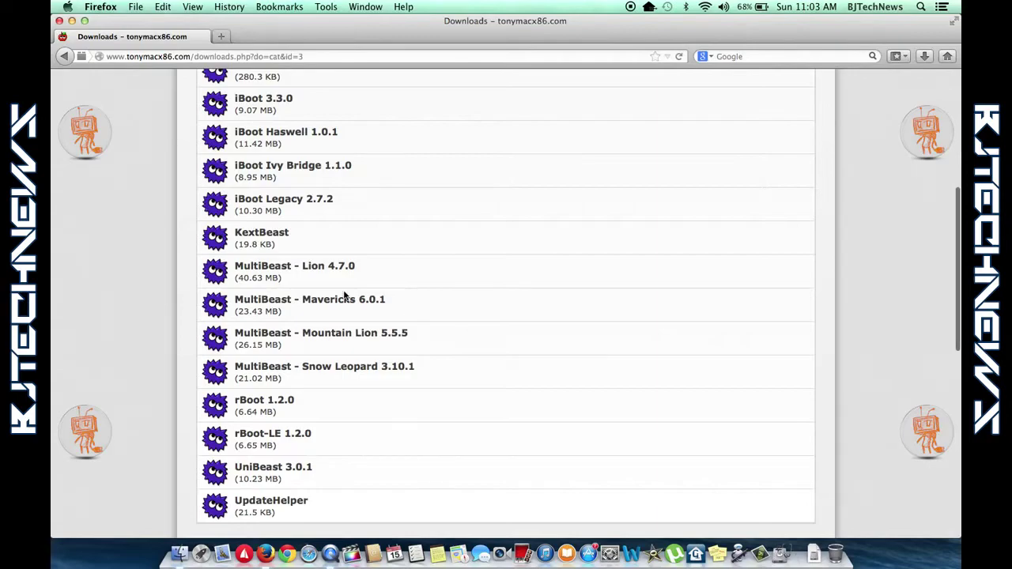
scroll(341, 313, "down", 3)
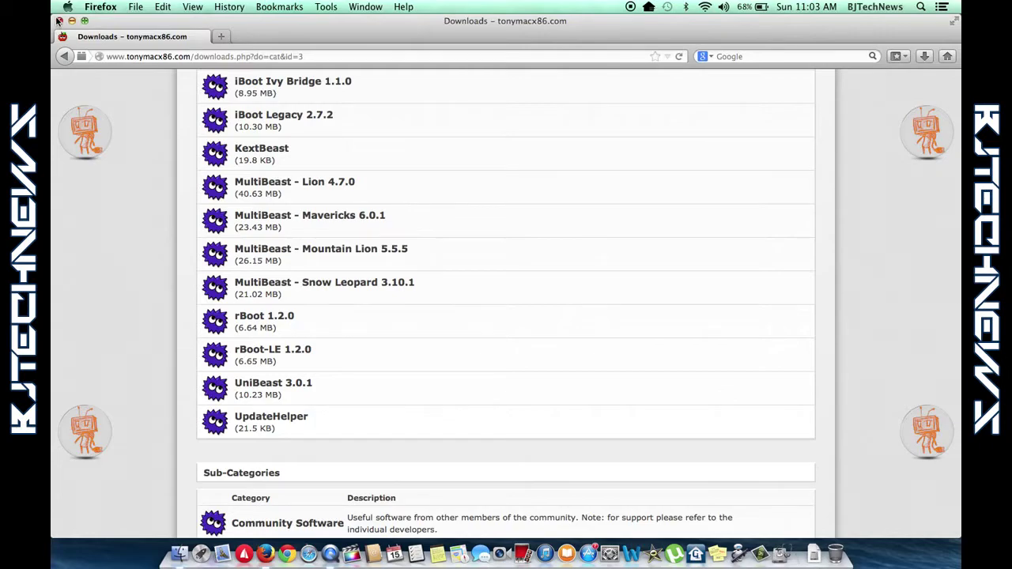
left_click(58, 20)
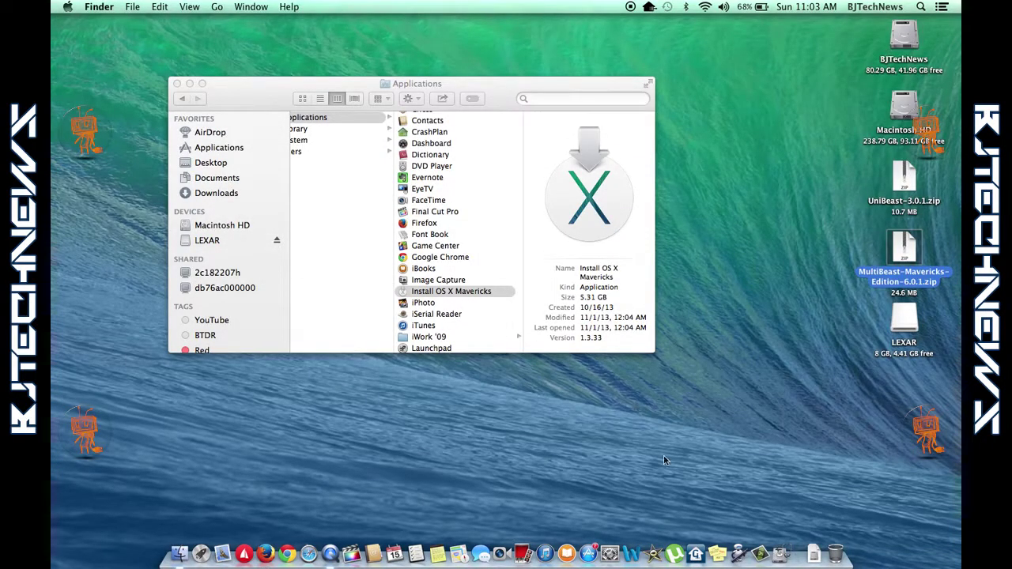
Step: In Disk Utility, give the 8.02 GB Lexar USB drive a 1 Partition layout
left_click(781, 554)
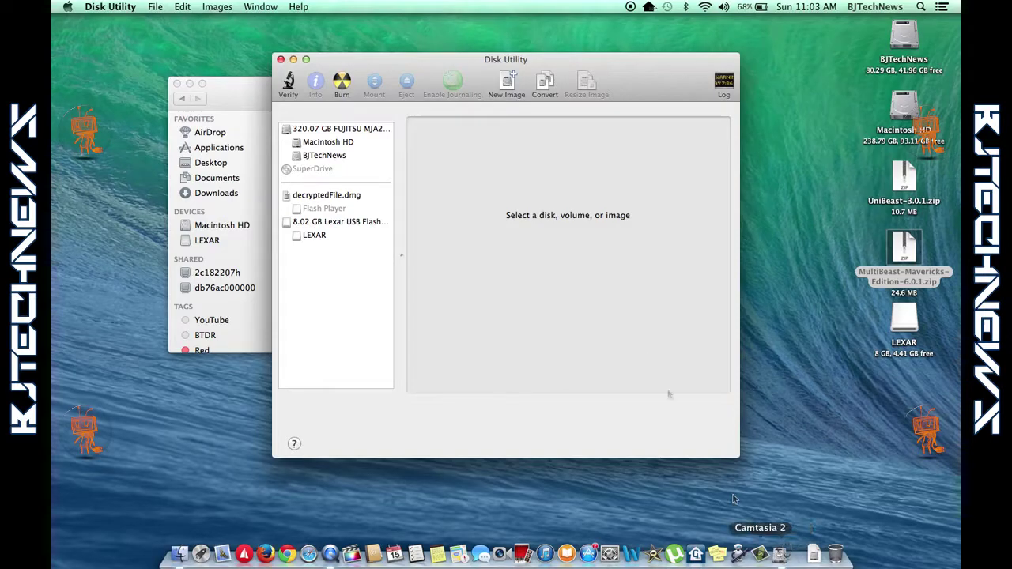
left_click(341, 225)
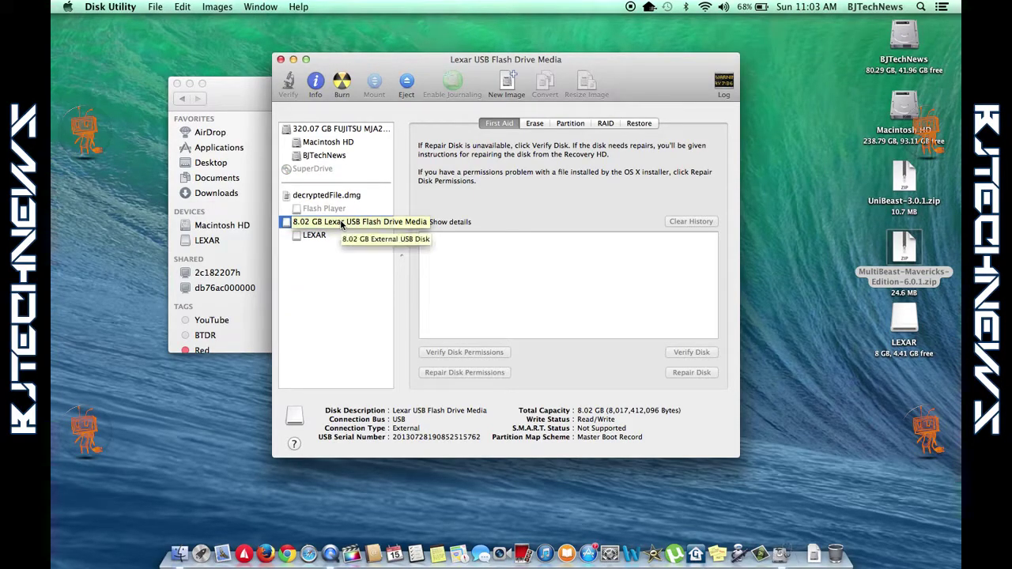
left_click(571, 124)
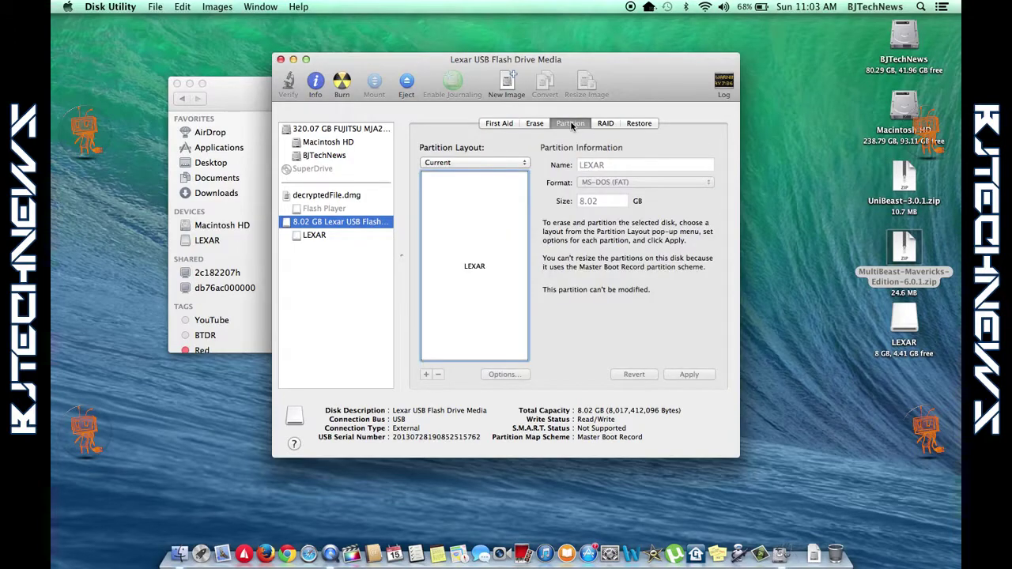
left_click(521, 162)
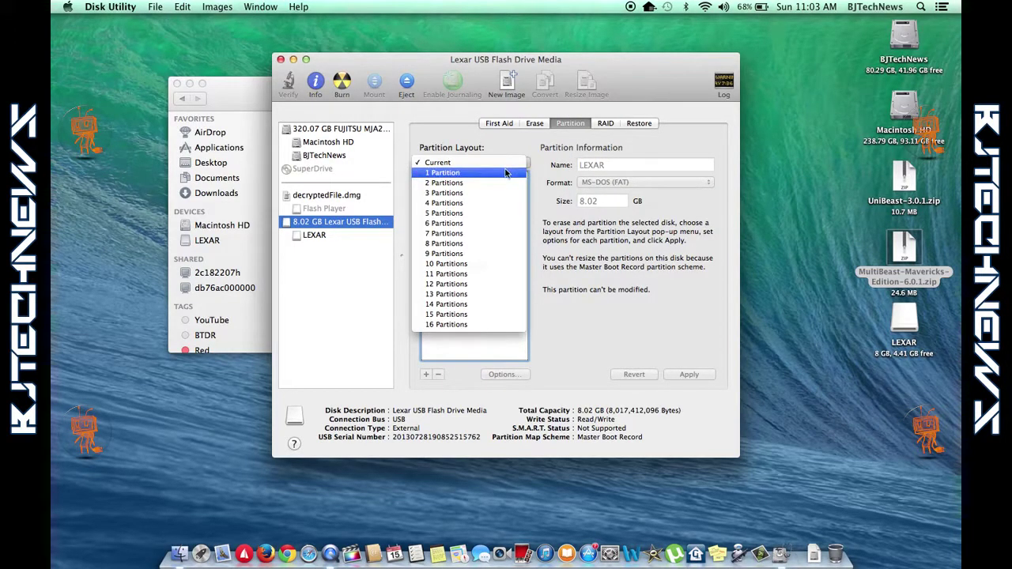
left_click(506, 172)
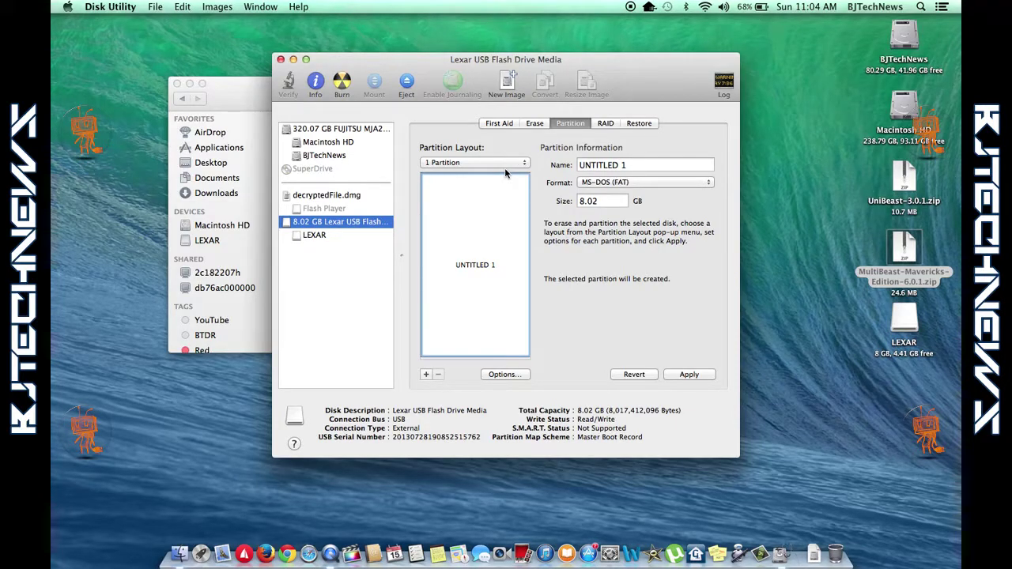
Step: Keep the Master Boot Record partition scheme and rename the partition to USB
left_click(511, 376)
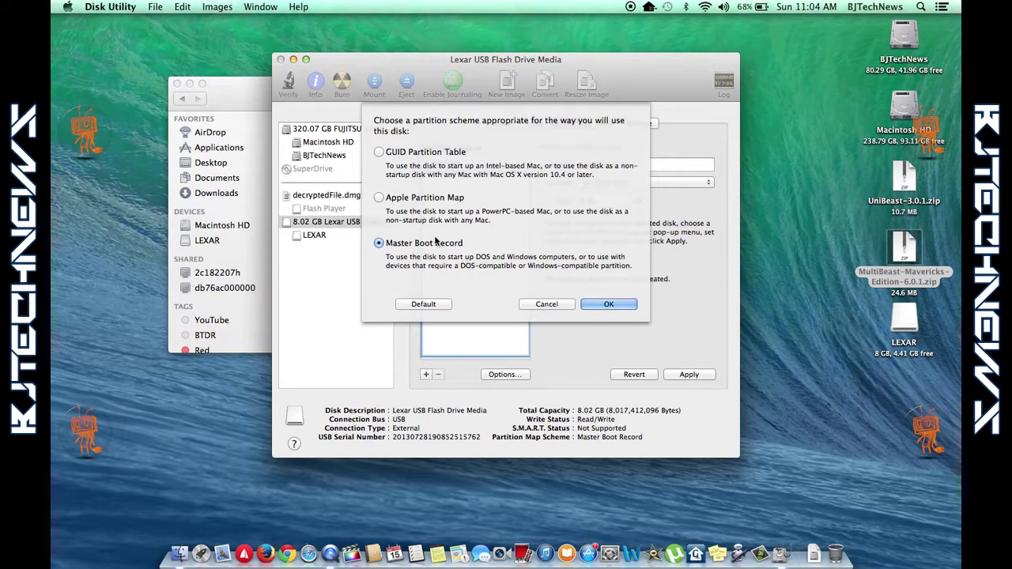
left_click(607, 307)
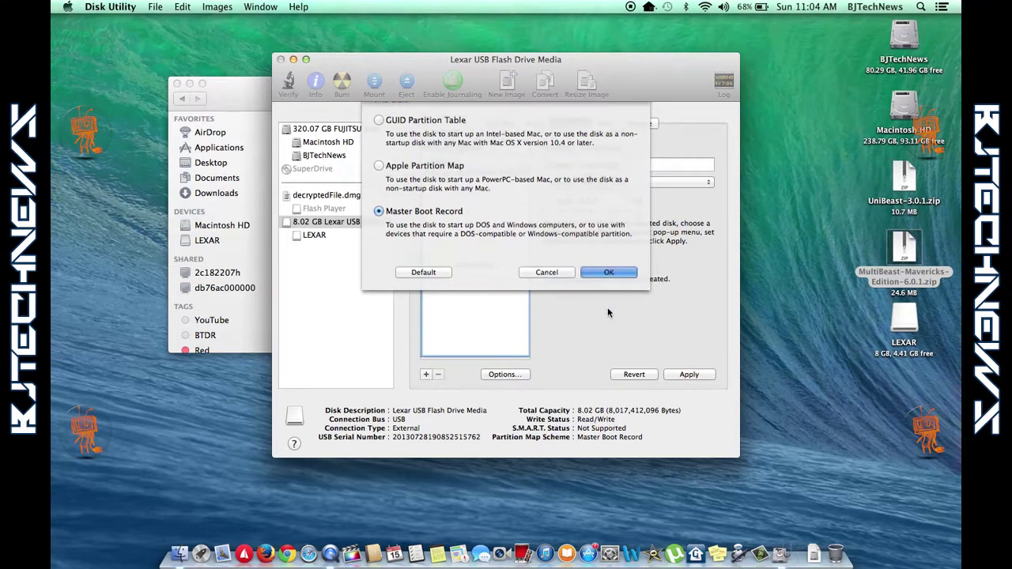
left_click(614, 165)
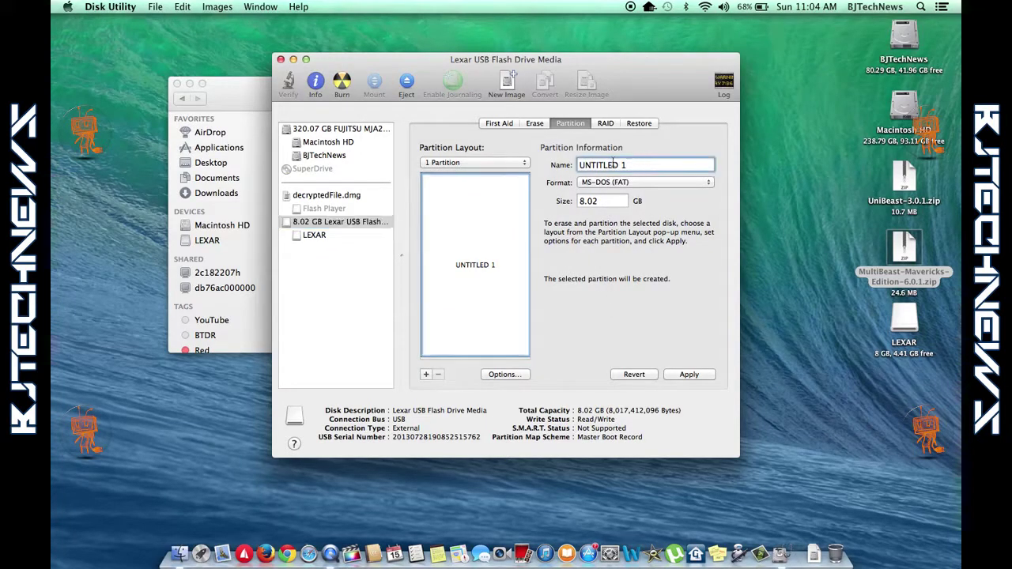
triple_click(613, 164)
type("USB")
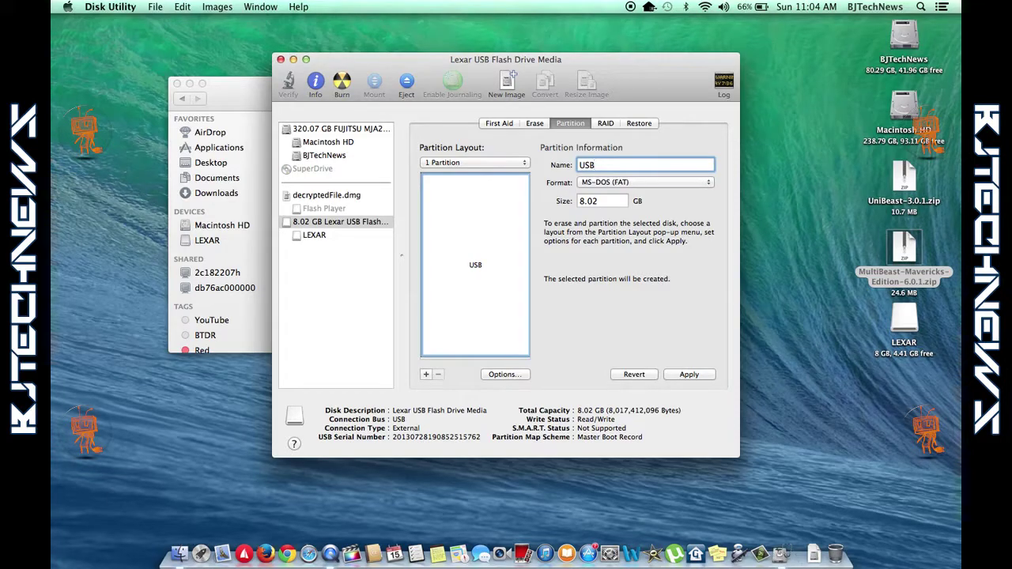
Step: Format the partition as Mac OS Extended (Journaled) and apply the repartition of the Lexar drive
left_click(638, 182)
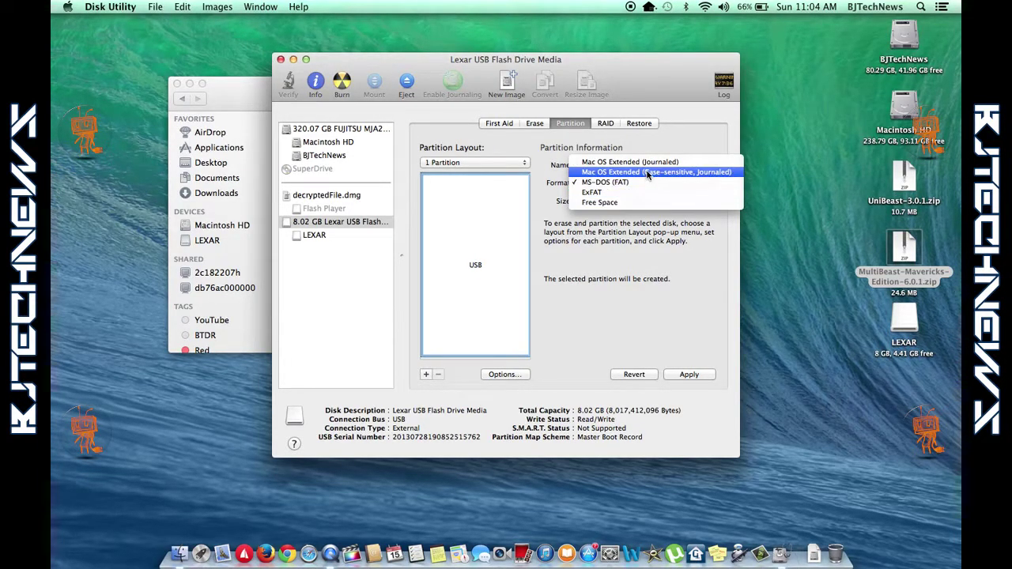
left_click(646, 171)
left_click(648, 175)
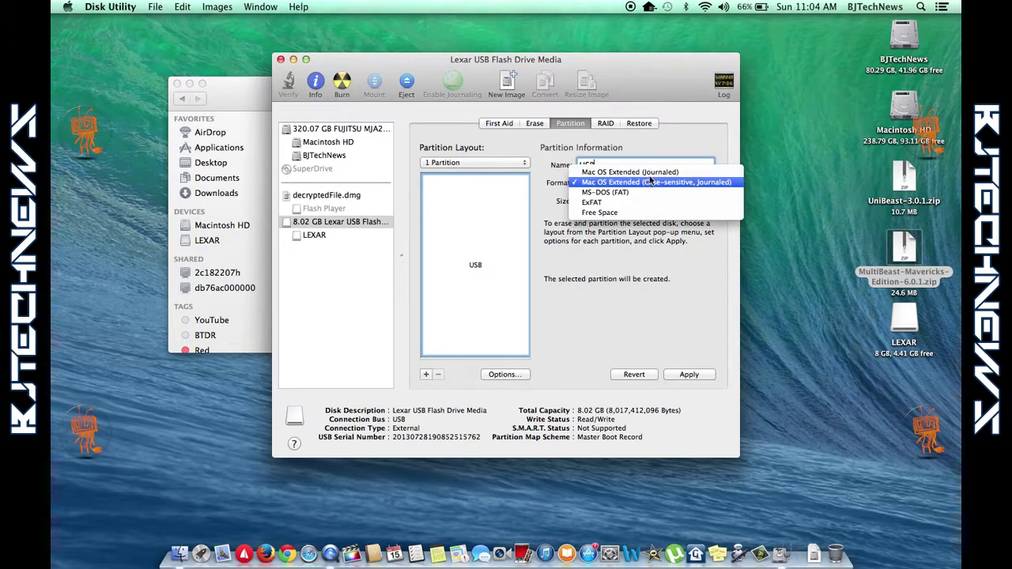
left_click(649, 170)
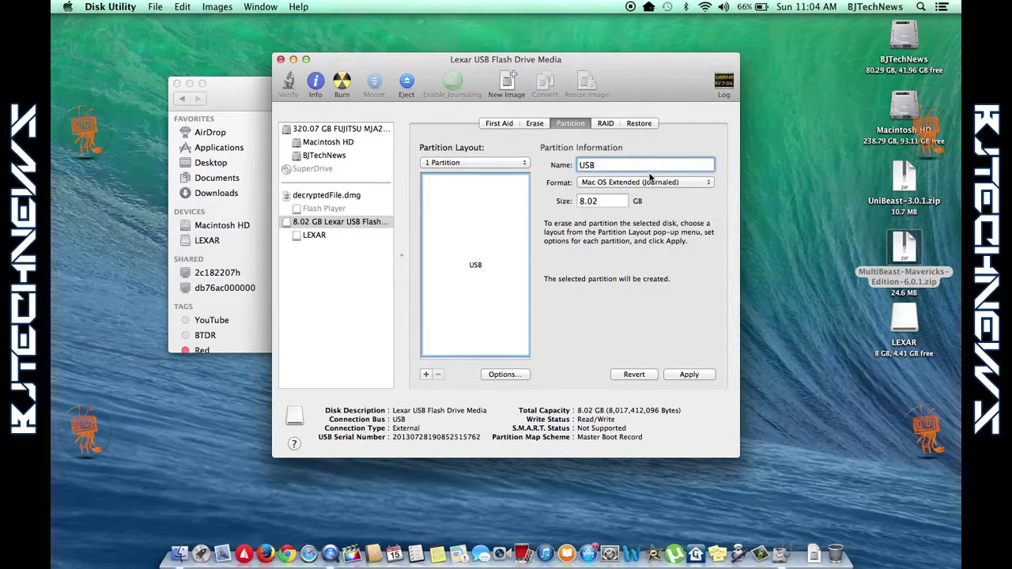
left_click(689, 375)
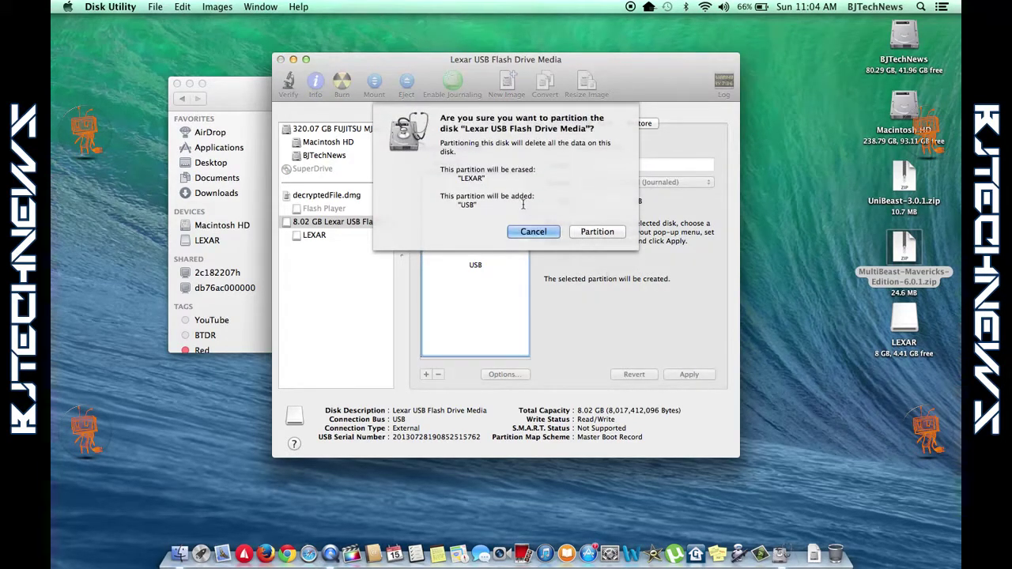
left_click(591, 231)
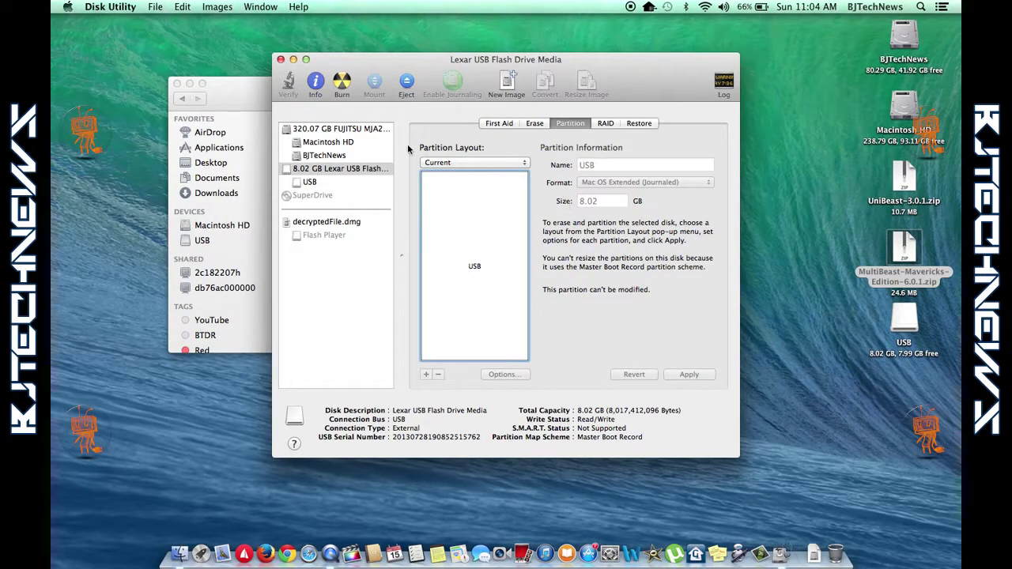
left_click(293, 60)
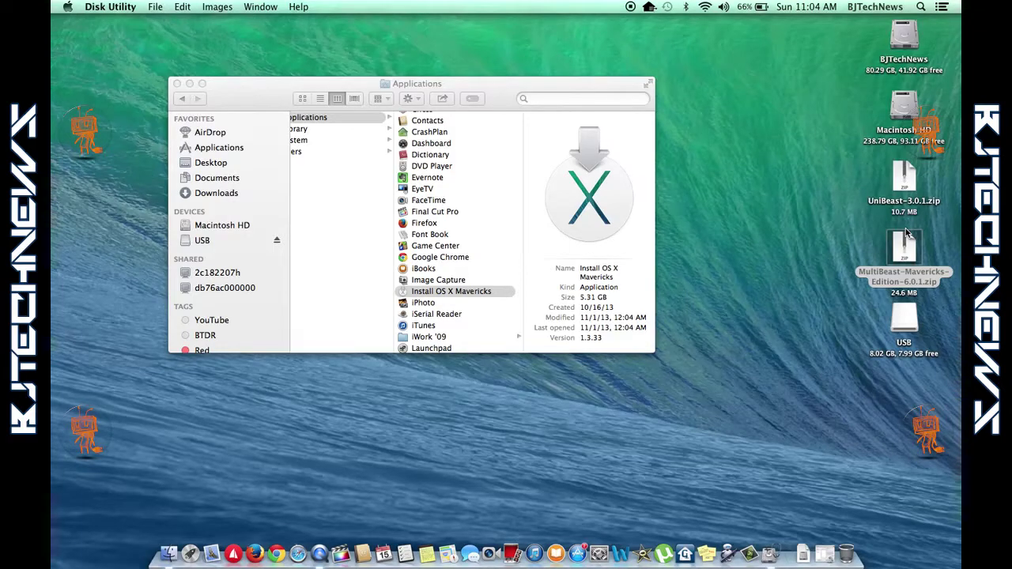
Step: Extract UniBeast-3.0.1.zip and place the UniBeast - 3.0.1 installer beside the zip
left_click(903, 183)
double_click(903, 184)
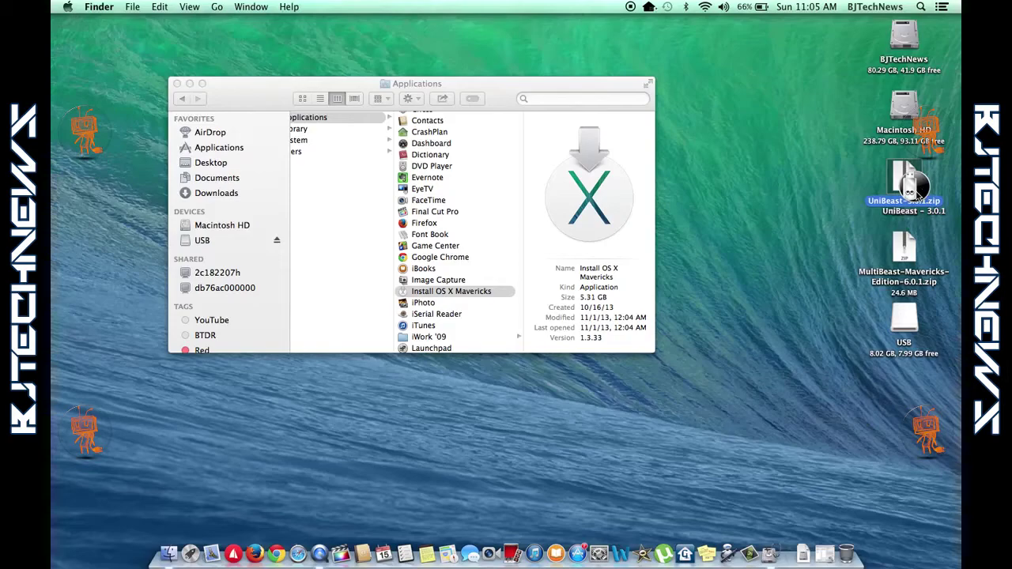
left_click_drag(917, 193, 819, 183)
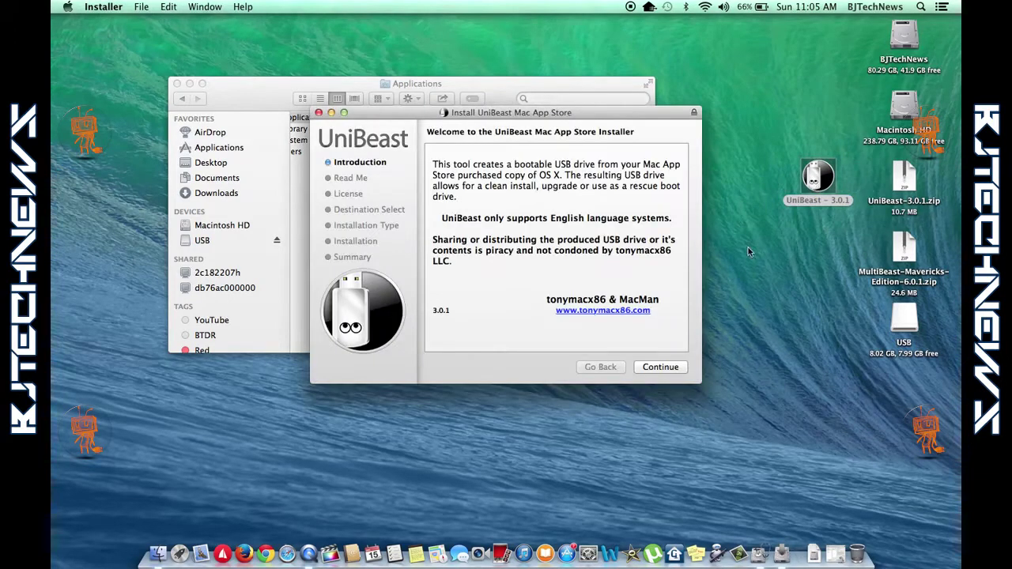
Step: Pass the Introduction and Read Me, accept the license, and choose USB as the destination disk
left_click(667, 368)
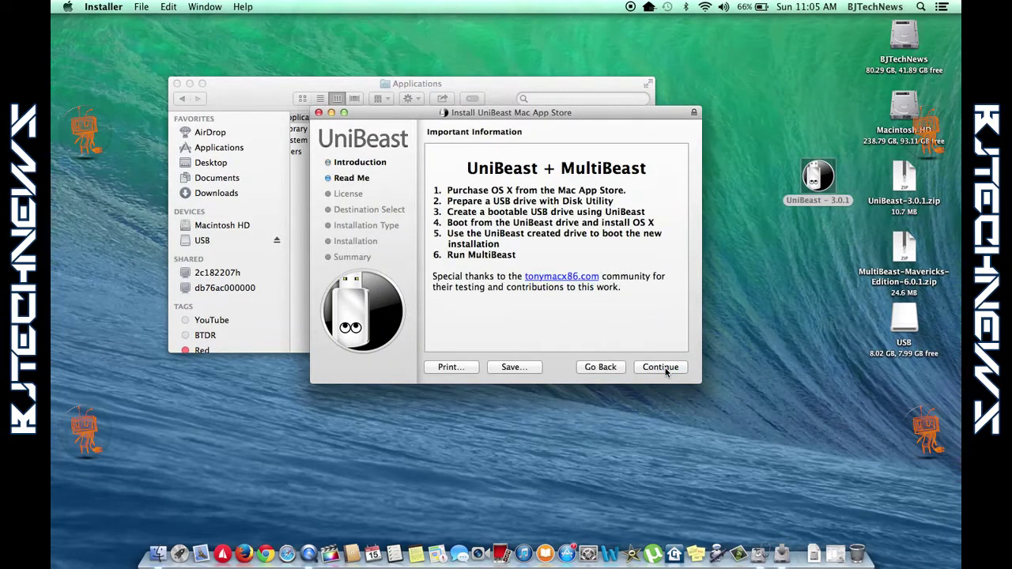
left_click(666, 368)
left_click(666, 370)
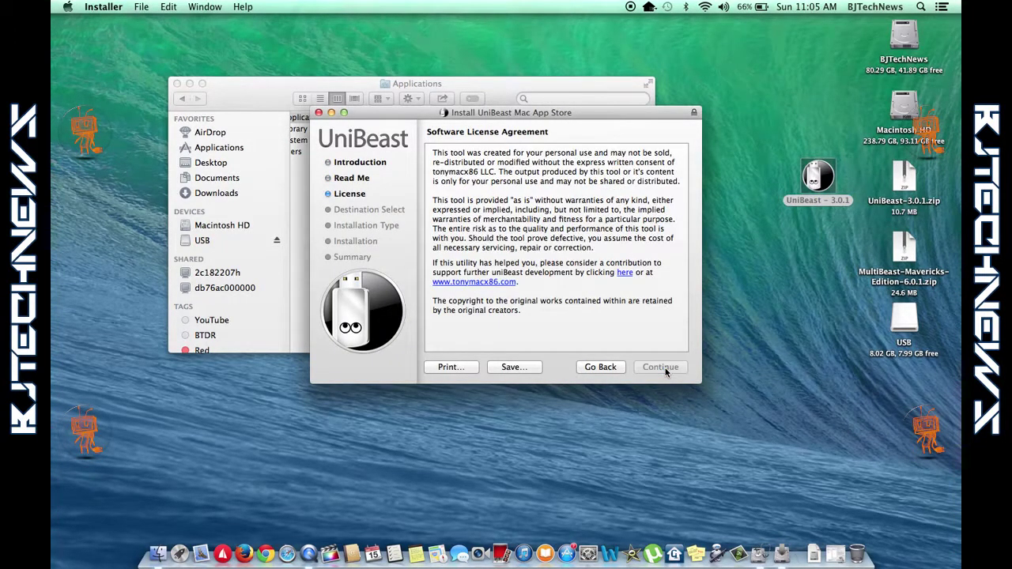
left_click(632, 215)
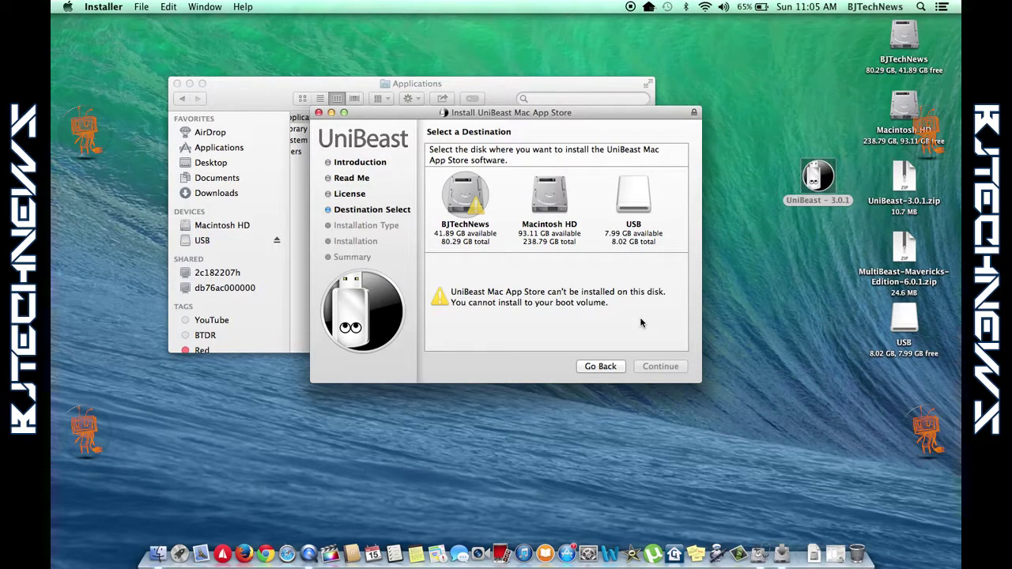
left_click(632, 202)
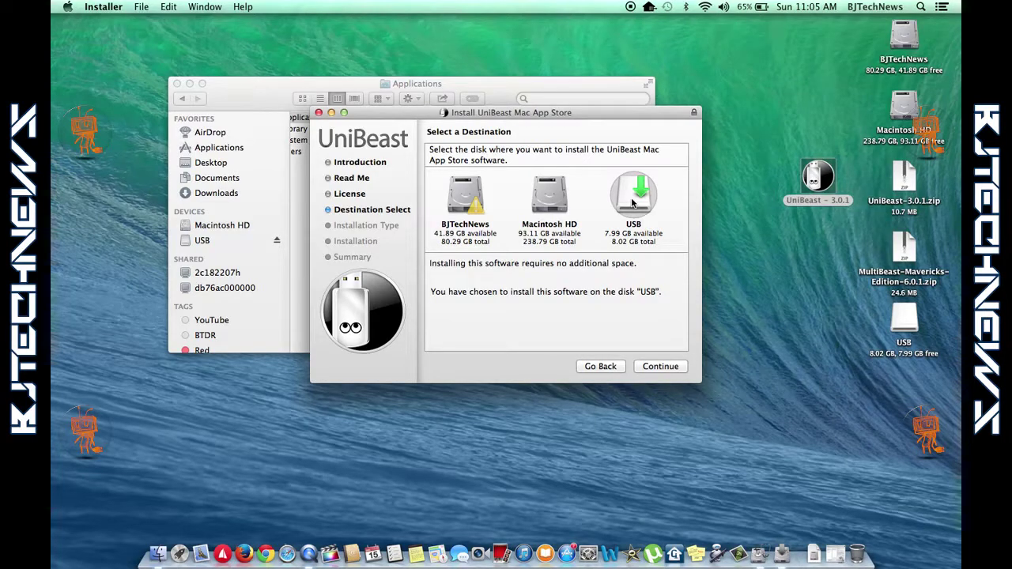
left_click(656, 367)
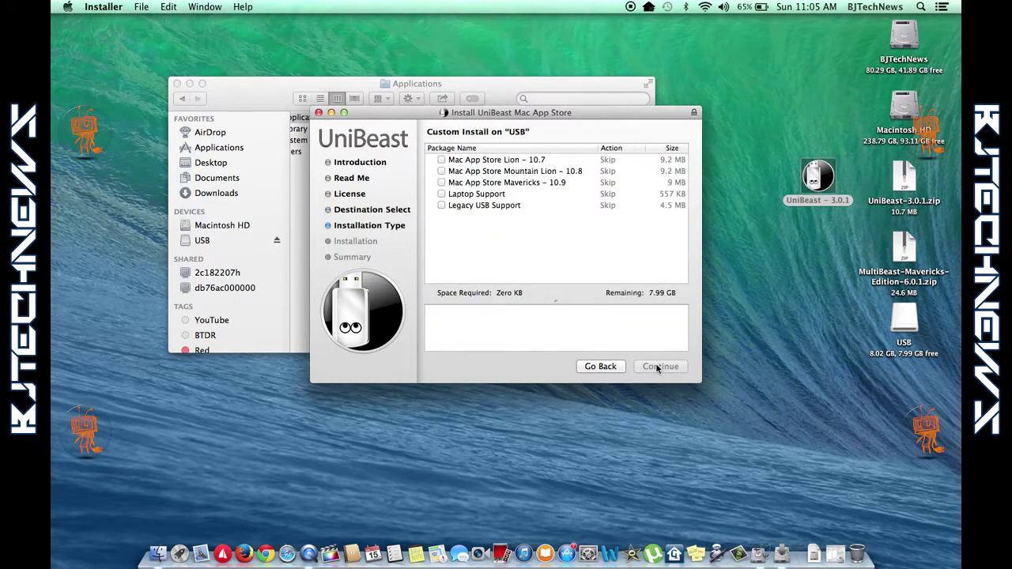
Step: Set Mac App Store Mavericks - 10.9, Legacy USB Support and Laptop Support to install
left_click(442, 183)
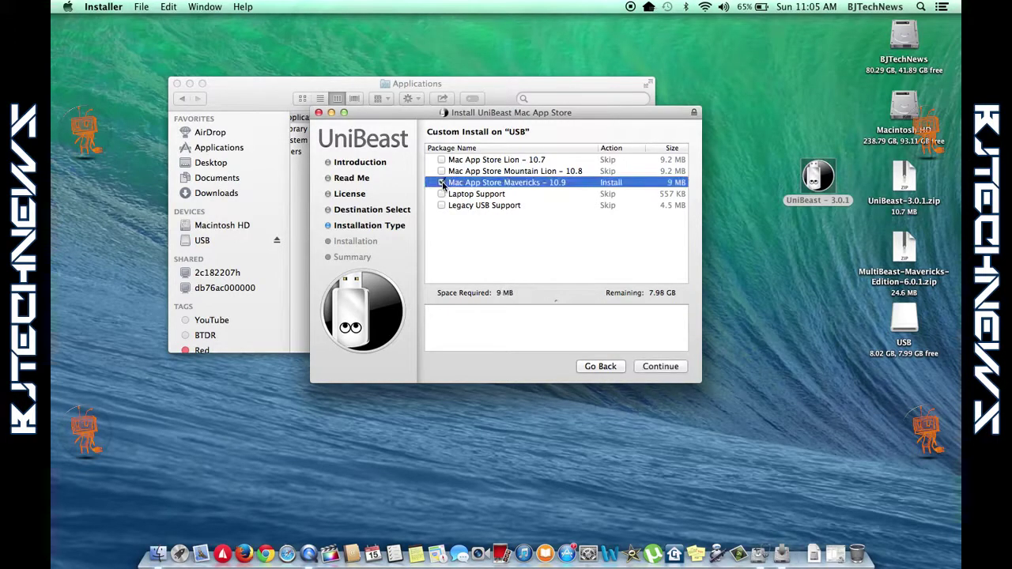
left_click(518, 206)
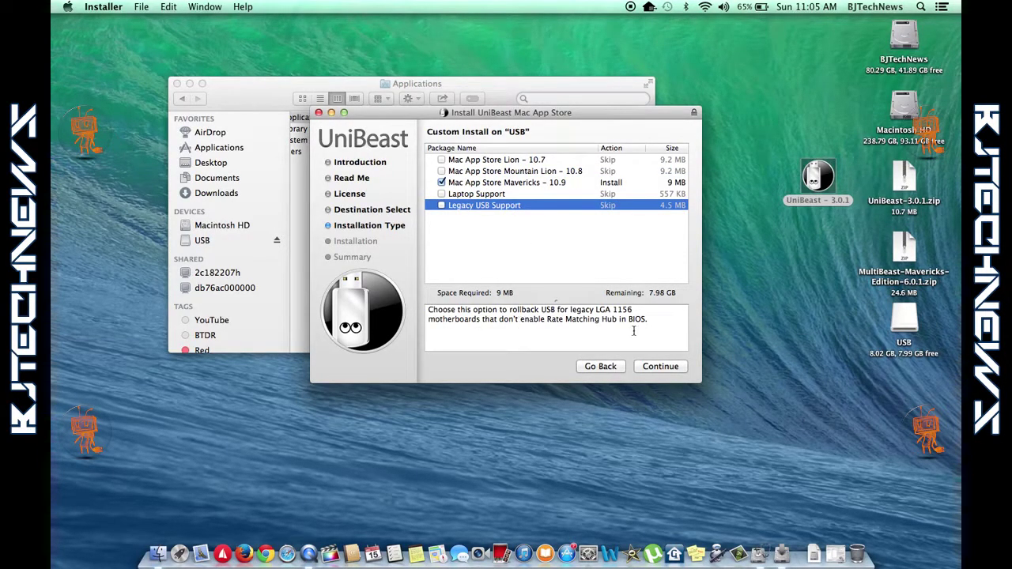
left_click(442, 206)
left_click(474, 194)
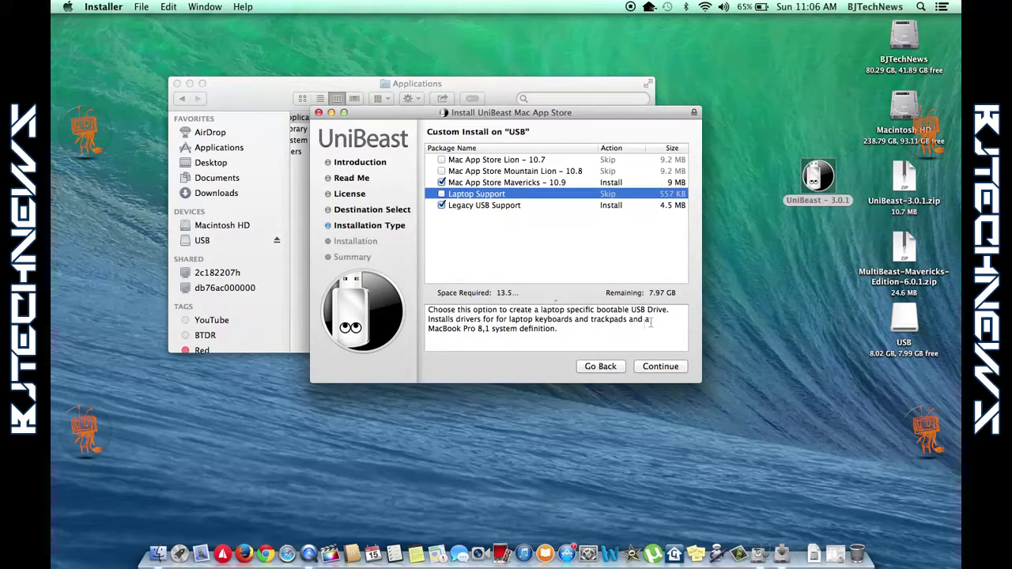
left_click(442, 194)
left_click(671, 367)
Step: Start the UniBeast install onto USB, authorising it with the administrator password
left_click(671, 367)
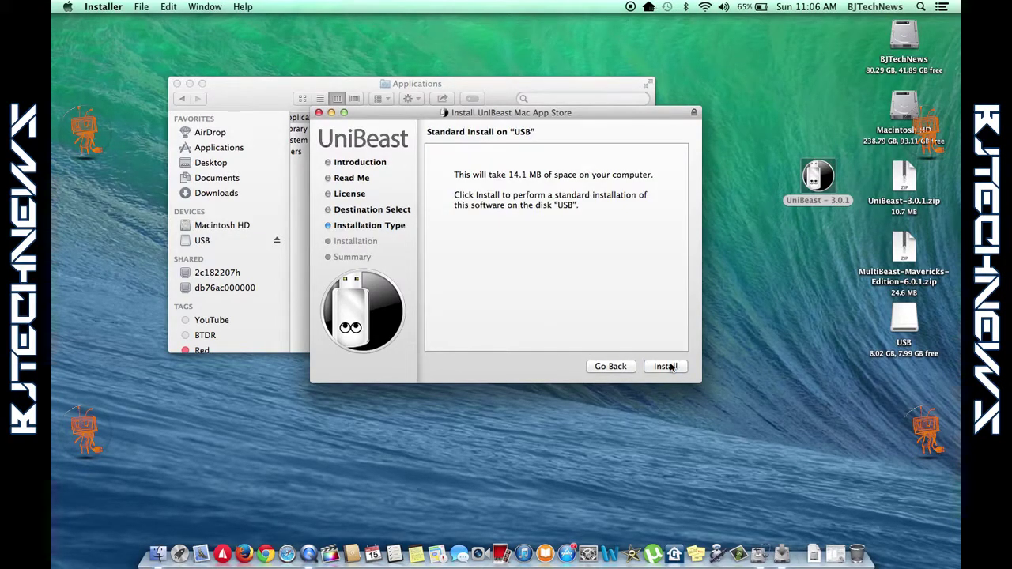
left_click(658, 366)
type("********")
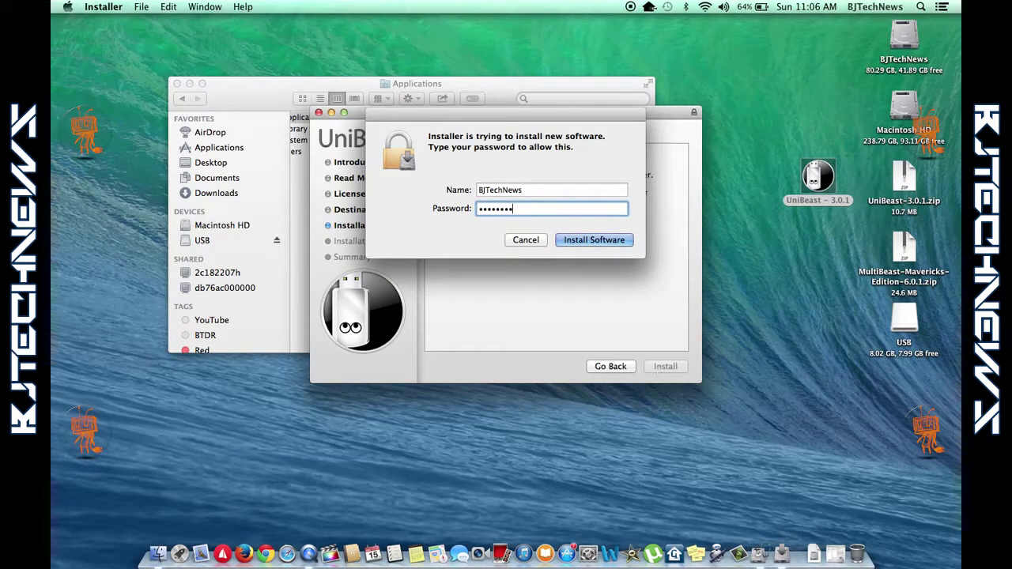
type("****")
left_click(580, 242)
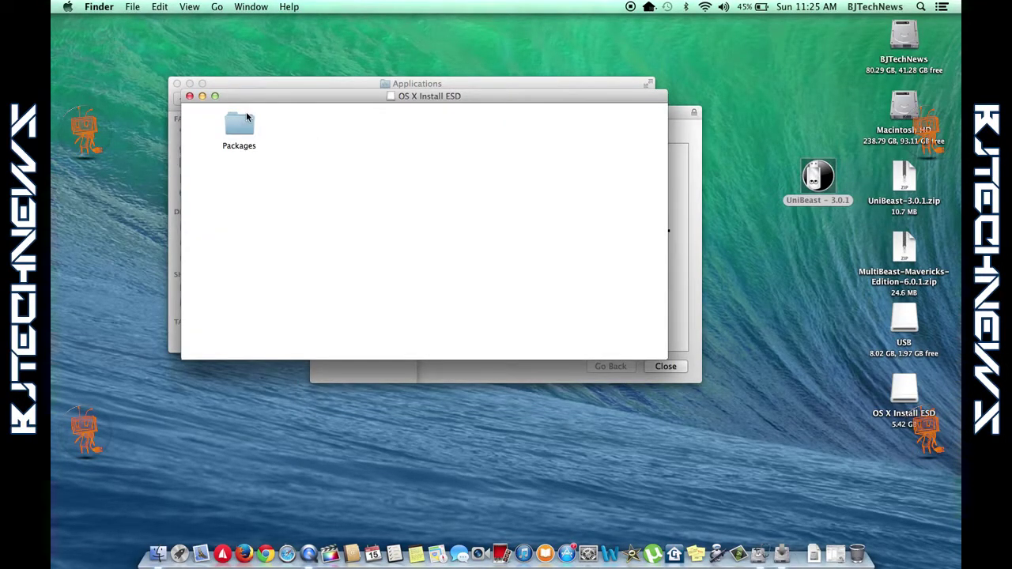
Step: Close the finished UniBeast installer and the OS X Install ESD window
left_click_drag(258, 103, 175, 155)
left_click(511, 115)
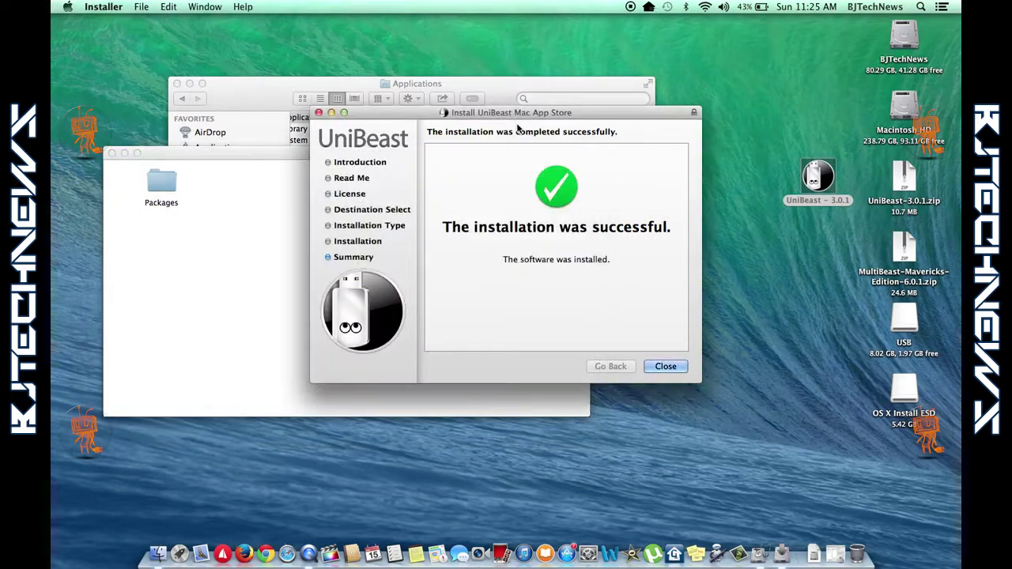
left_click(670, 367)
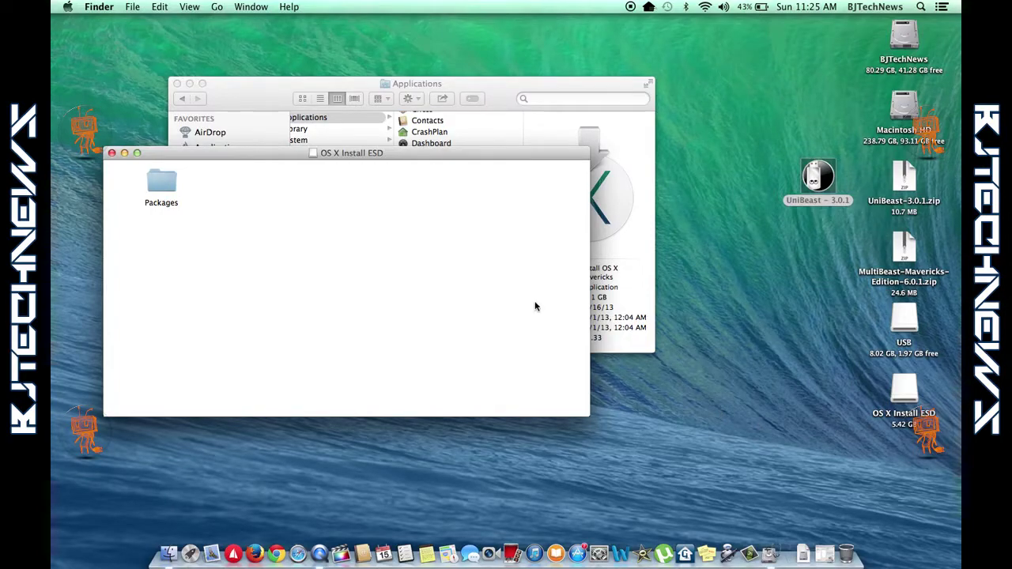
left_click(111, 153)
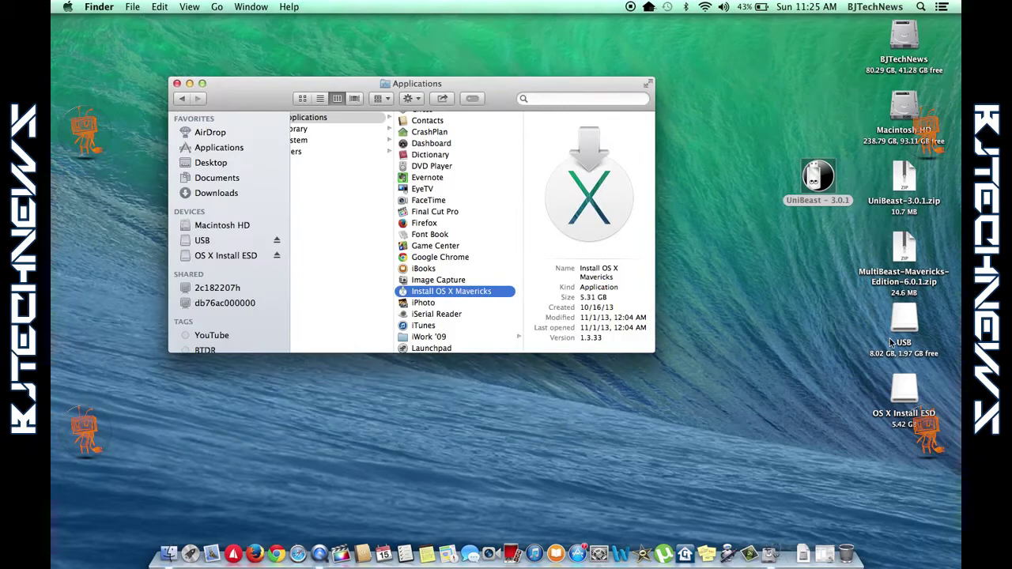
Step: Browse the Packages folder on the OS X Install ESD volume, then close its windows
double_click(908, 389)
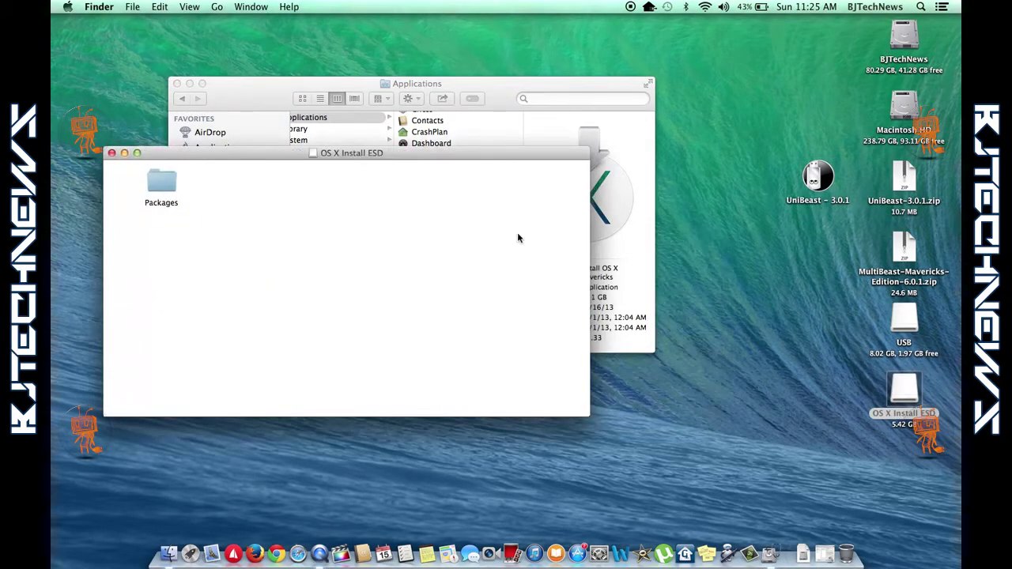
left_click(158, 186)
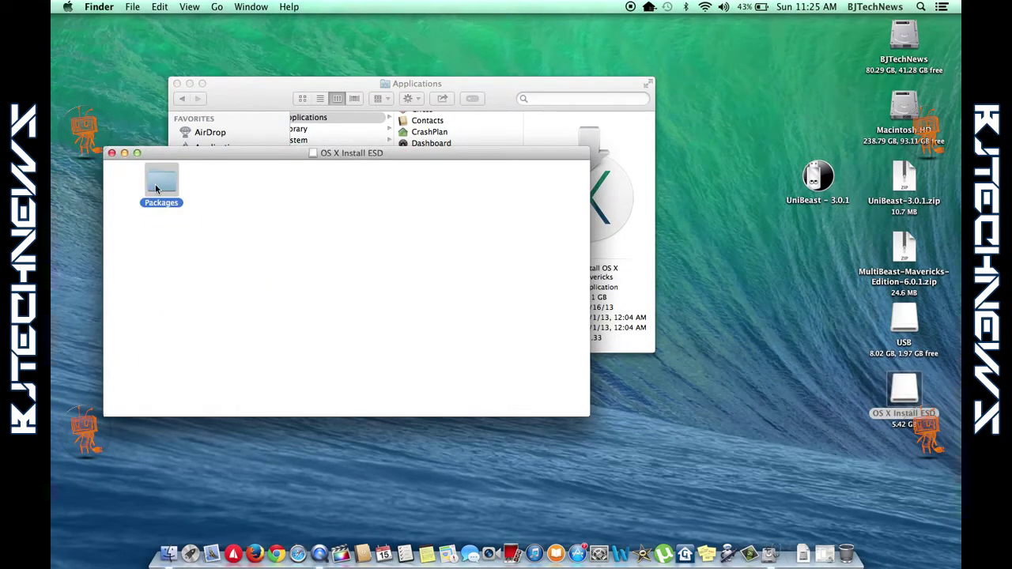
double_click(156, 188)
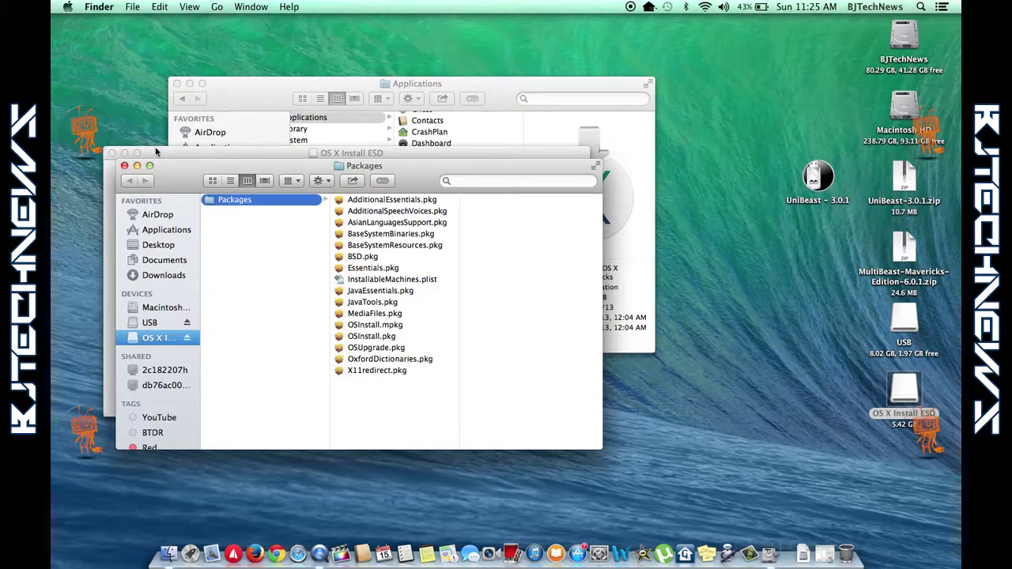
left_click(124, 166)
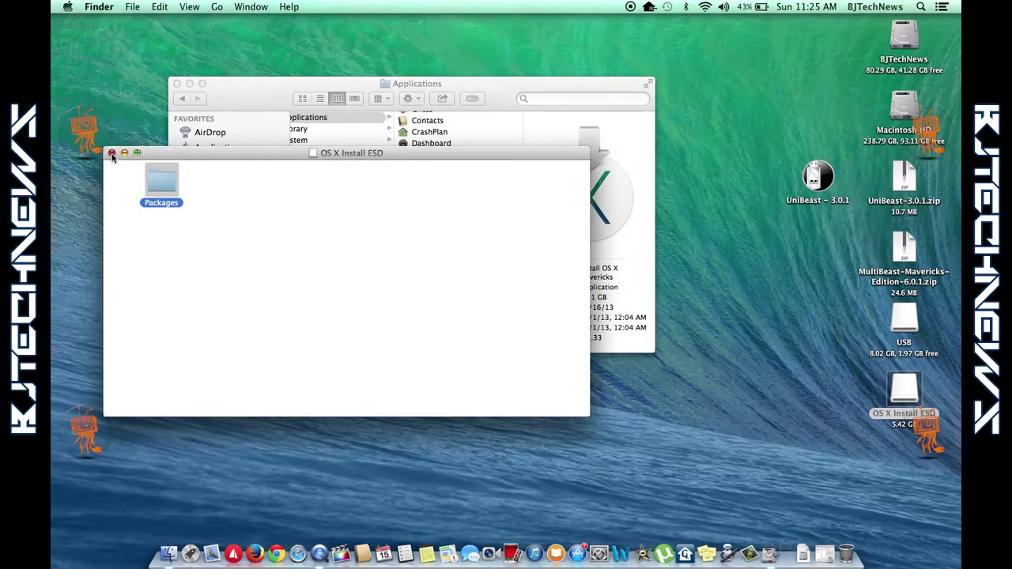
left_click(111, 154)
Step: Extract the MultiBeast zip and check Install OS X Mavericks on the USB drive
double_click(906, 259)
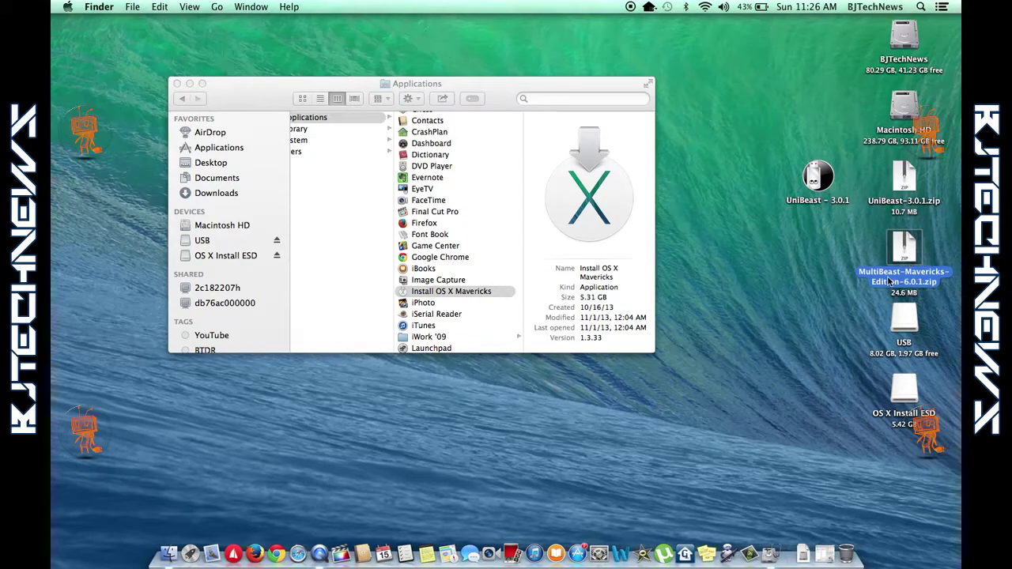
left_click_drag(910, 263, 748, 263)
double_click(903, 324)
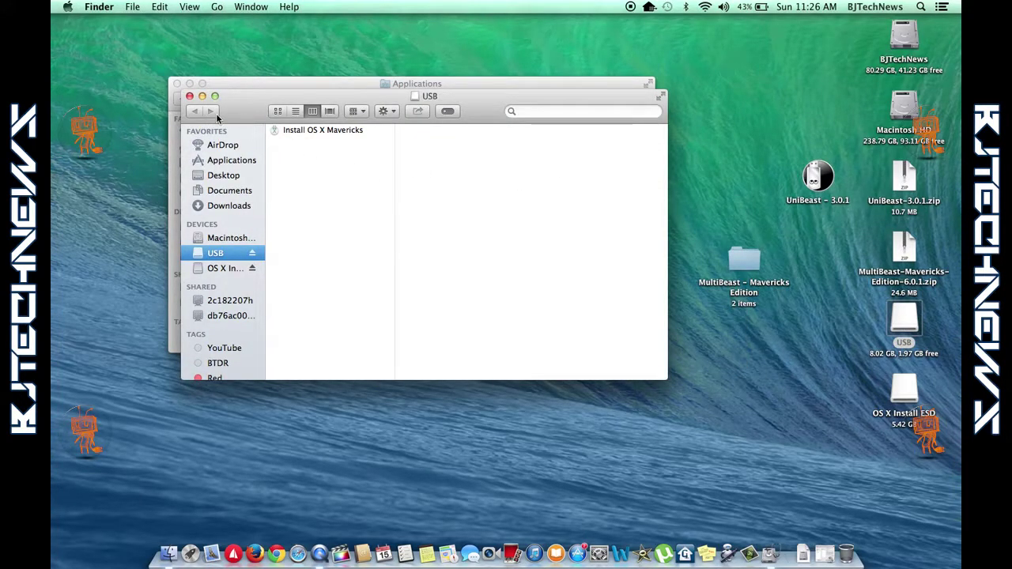
left_click(295, 131)
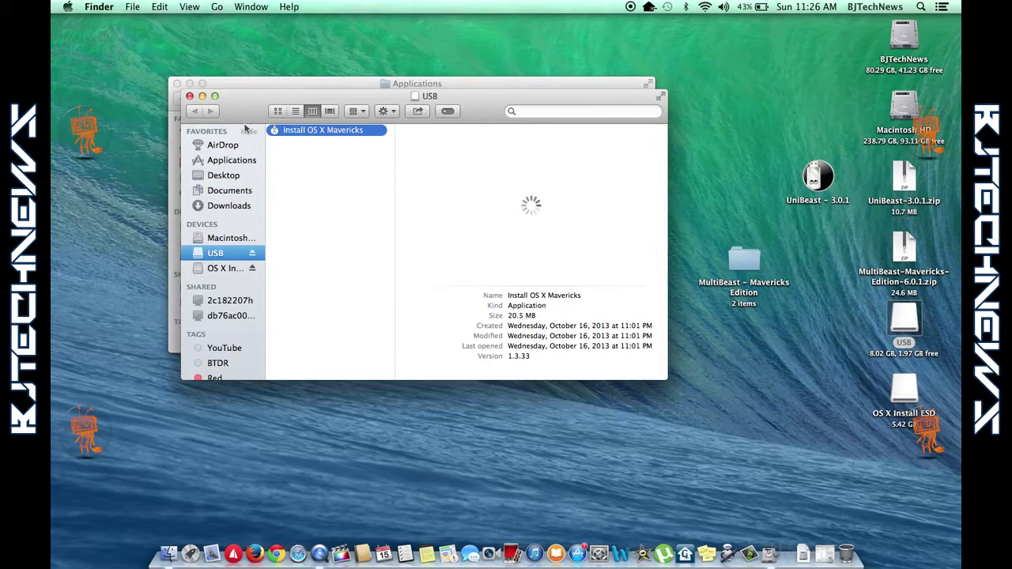
left_click(190, 95)
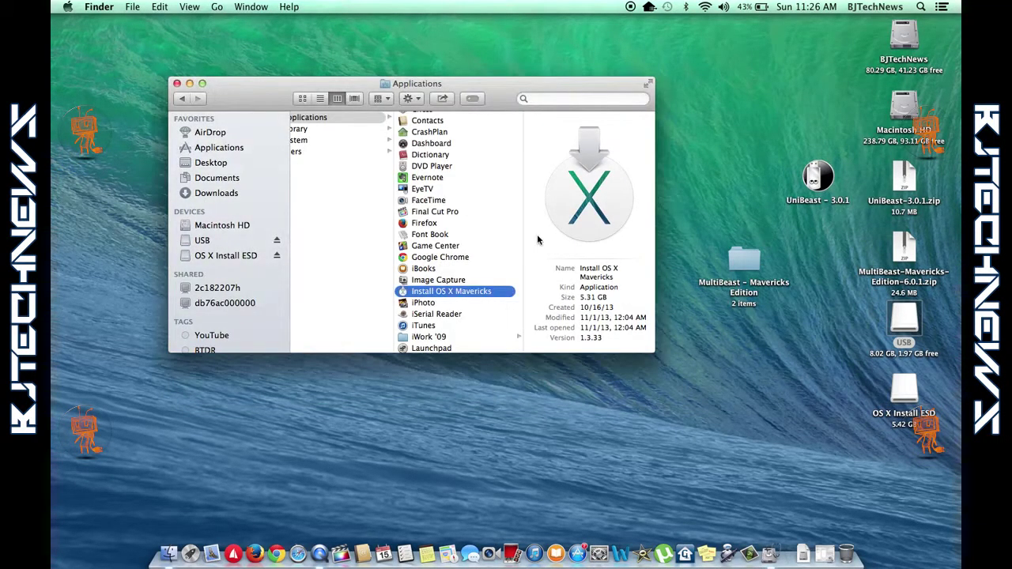
Step: Open the MultiBeast - Mavericks Edition folder to confirm MultiBeast and Changes-6.0.1.txt
left_click(745, 265)
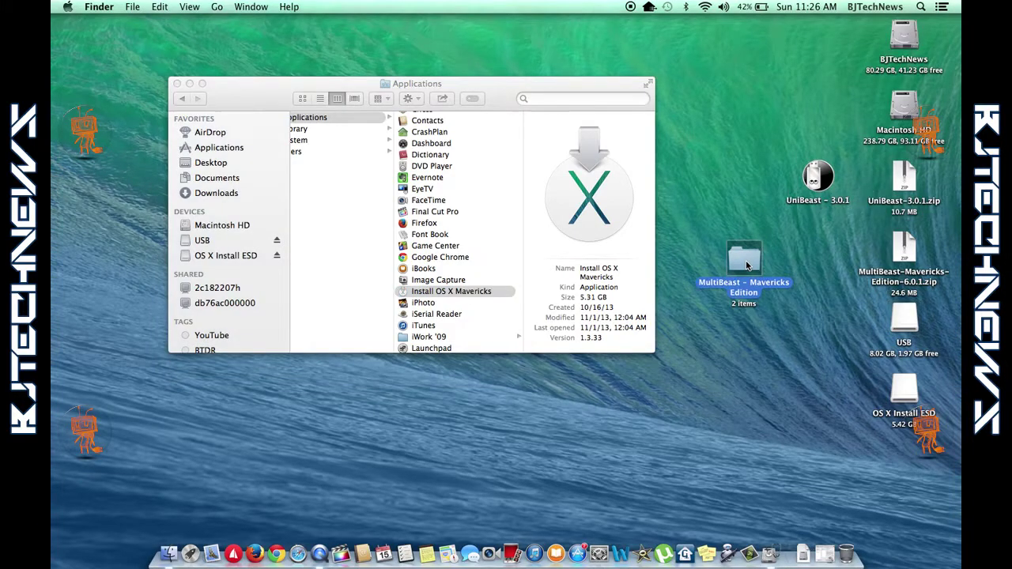
double_click(745, 265)
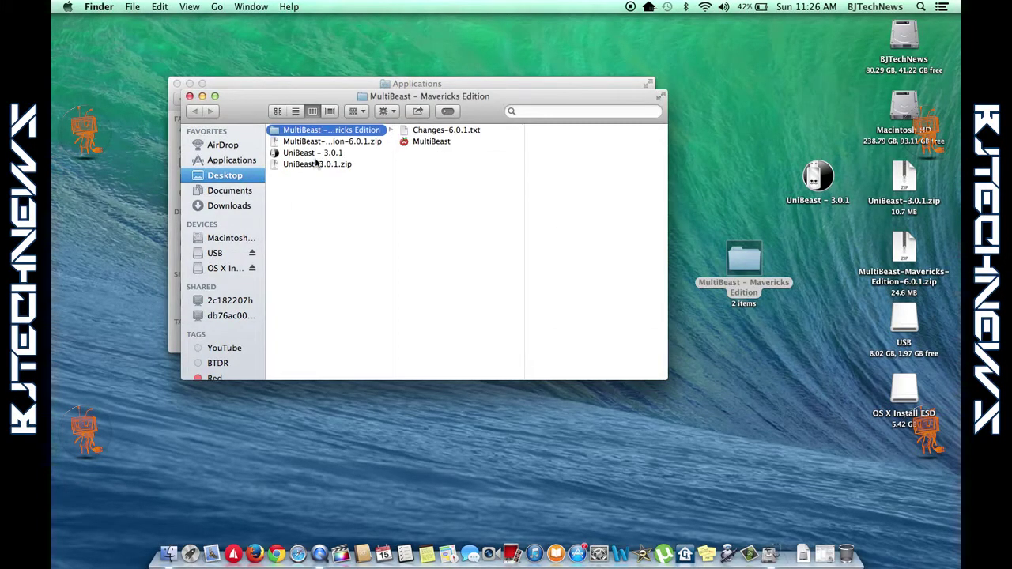
left_click(190, 95)
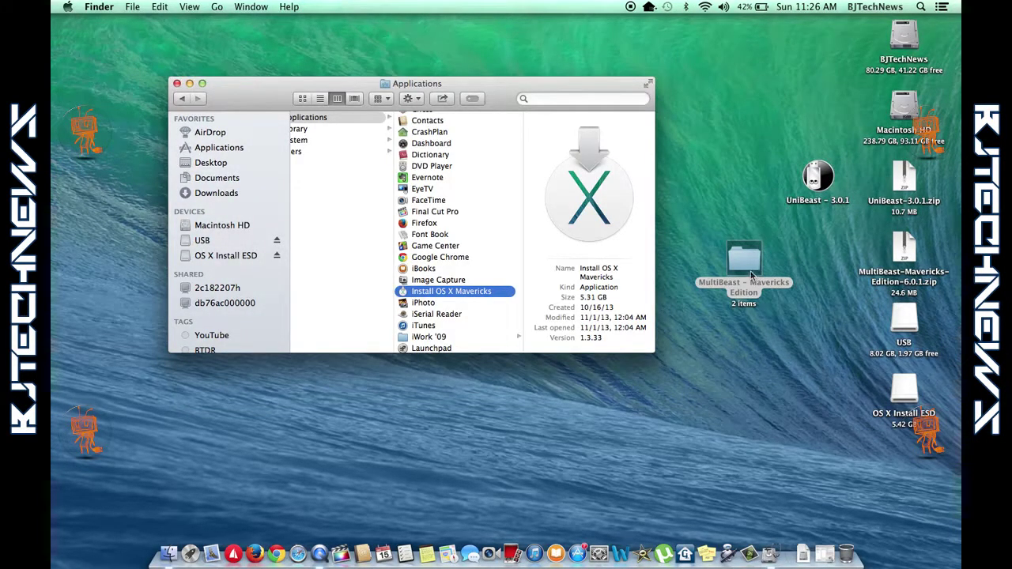
Step: Copy the 'MultiBeast - Mavericks Edition' folder onto the USB drive and confirm it sits beside Install OS X Mavericks
left_click_drag(748, 270, 908, 322)
left_click(910, 330)
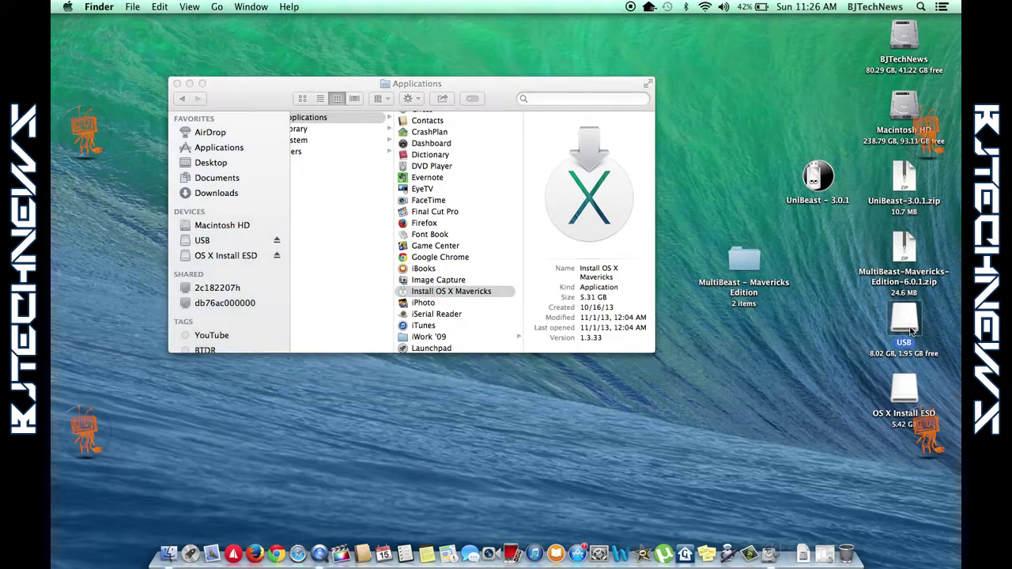
double_click(910, 329)
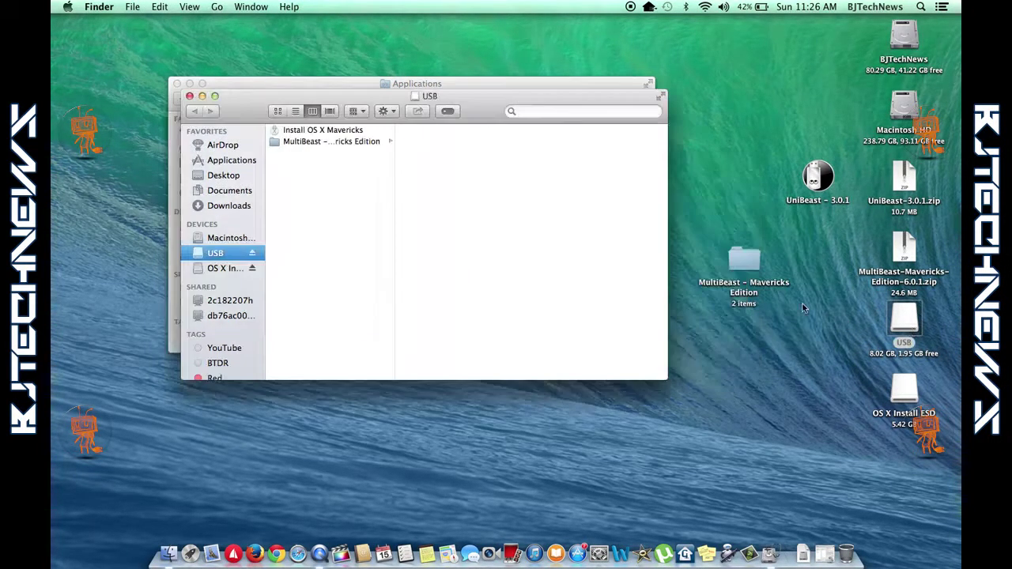
left_click(365, 144)
left_click(446, 143)
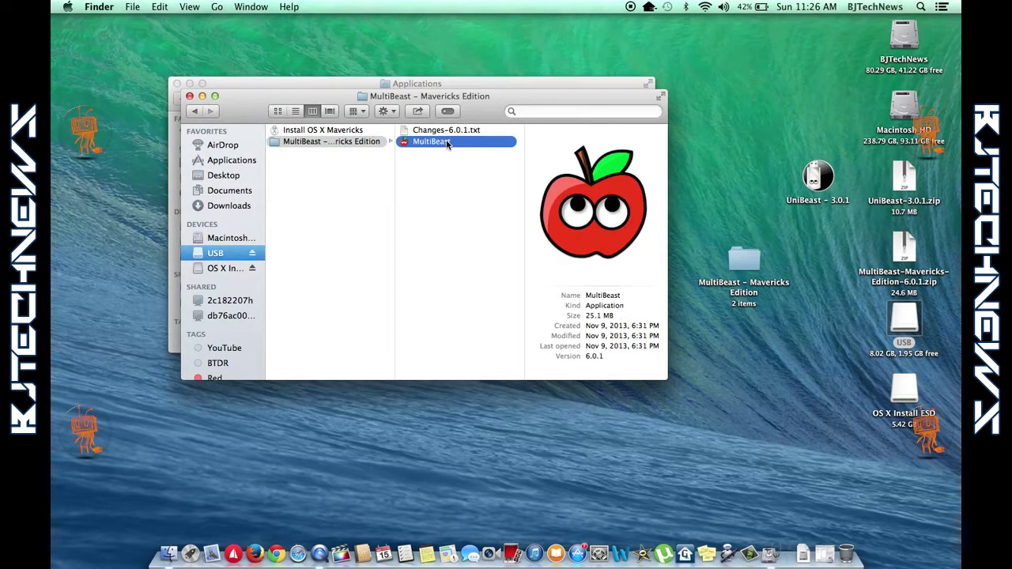
left_click(189, 96)
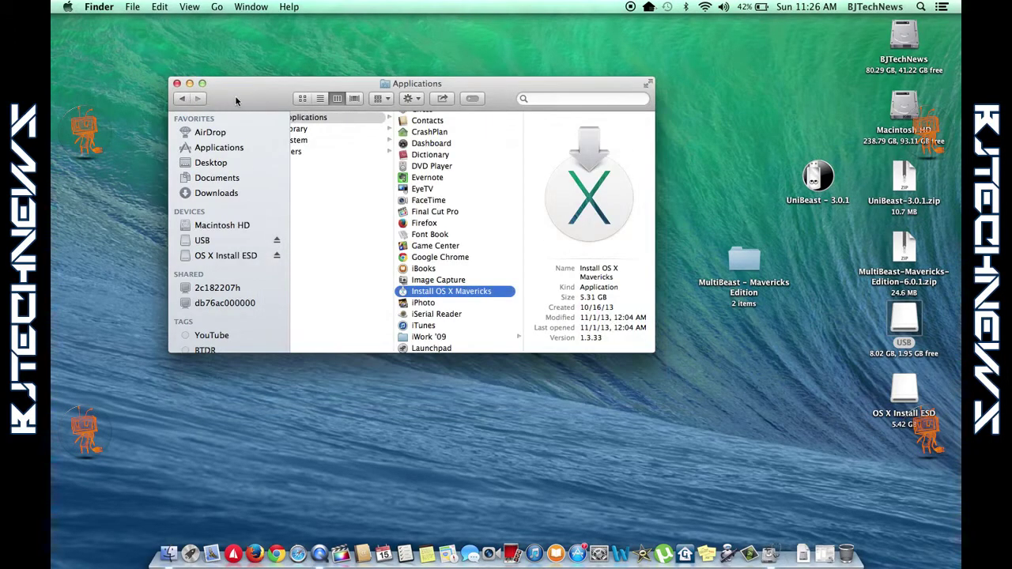